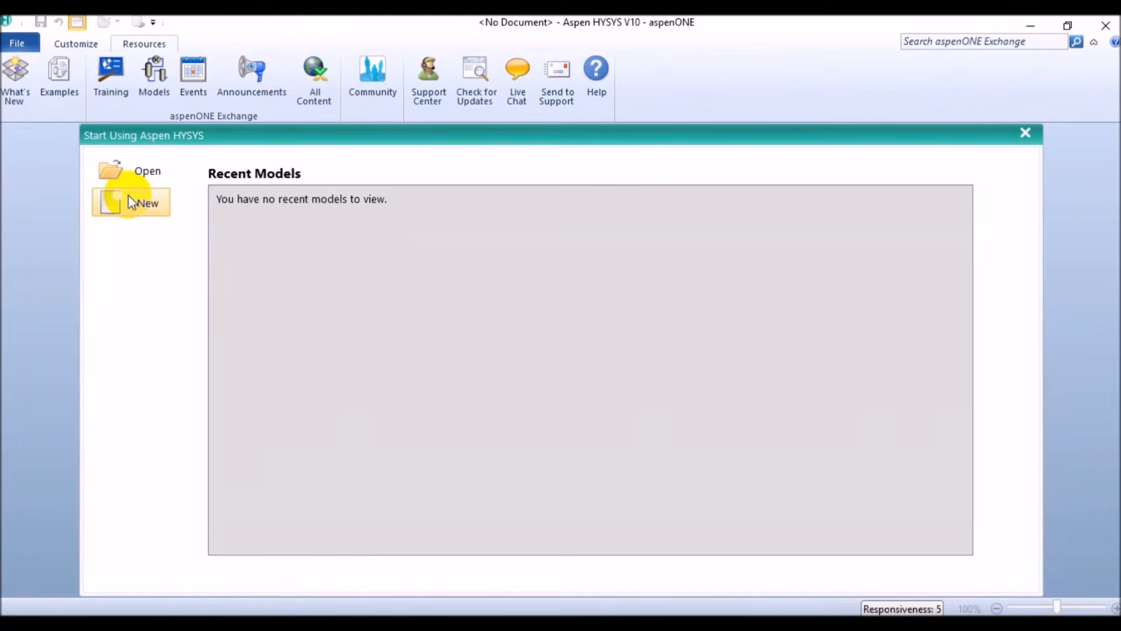
# Create a new case and add a fluid package to it
pyautogui.click(129, 202)
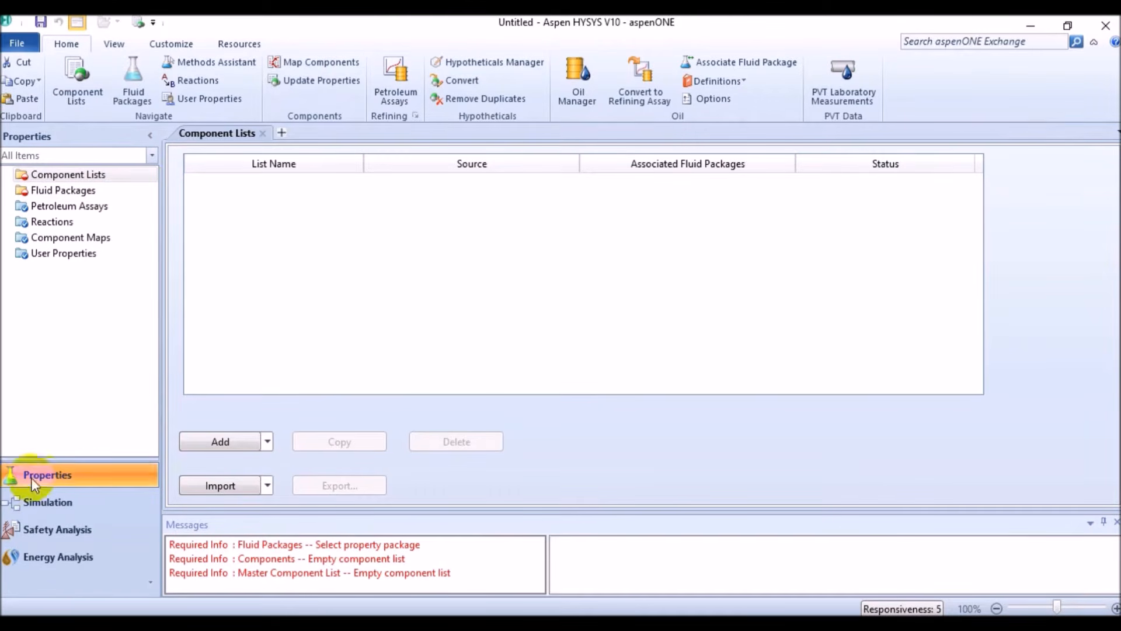
pyautogui.click(111, 192)
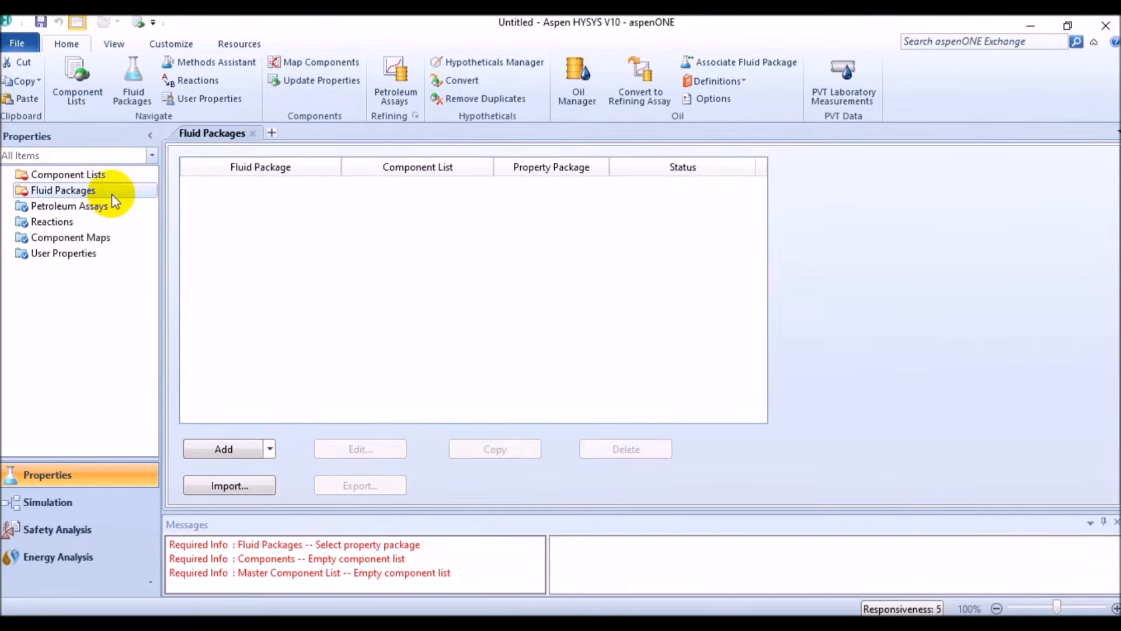
pyautogui.click(222, 454)
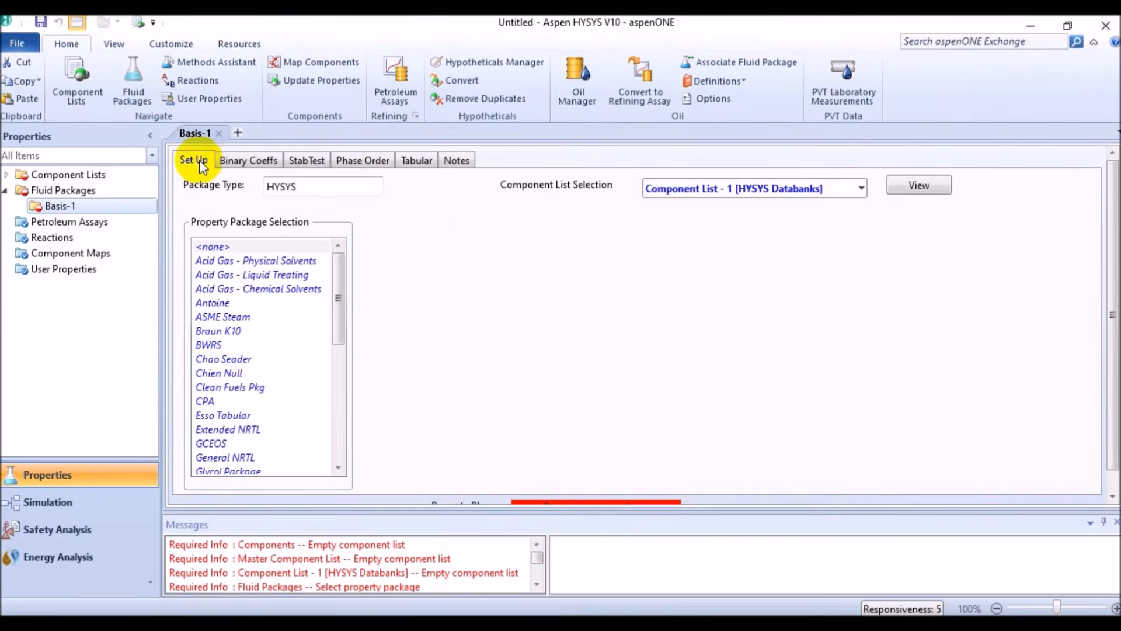
# Choose Peng-Robinson as the property package of the new fluid package
pyautogui.click(339, 292)
pyautogui.moveTo(340, 293)
pyautogui.mouseDown()
pyautogui.moveTo(337, 453)
pyautogui.moveTo(338, 283)
pyautogui.moveTo(344, 428)
pyautogui.moveTo(350, 285)
pyautogui.mouseUp()
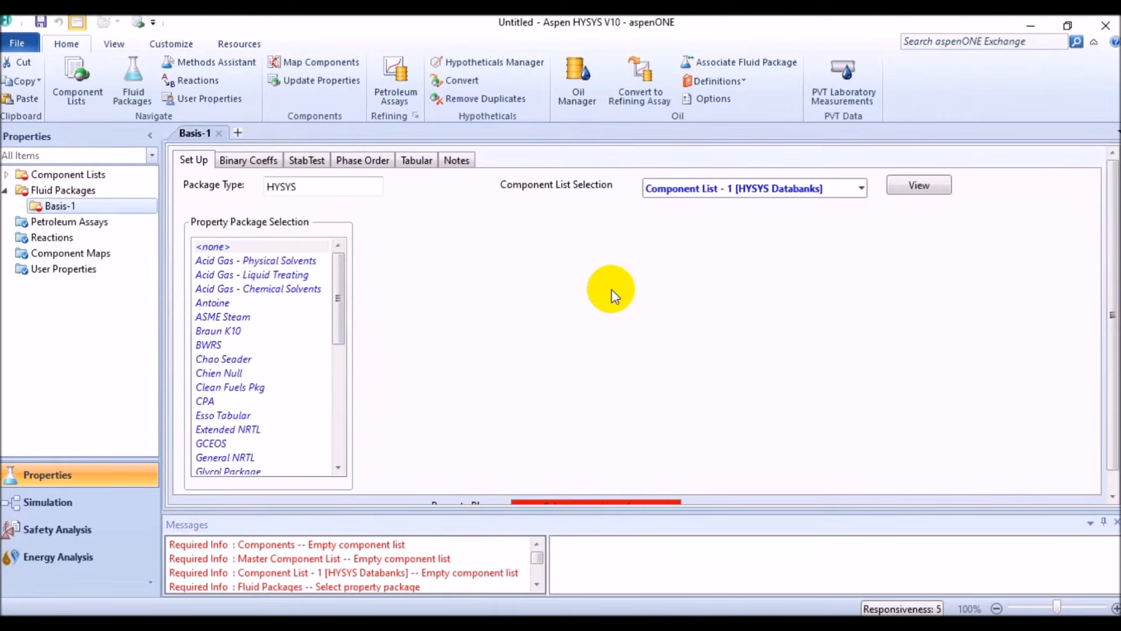
pyautogui.moveTo(333, 282); pyautogui.dragTo(333, 490)
pyautogui.click(240, 303)
pyautogui.click(240, 303)
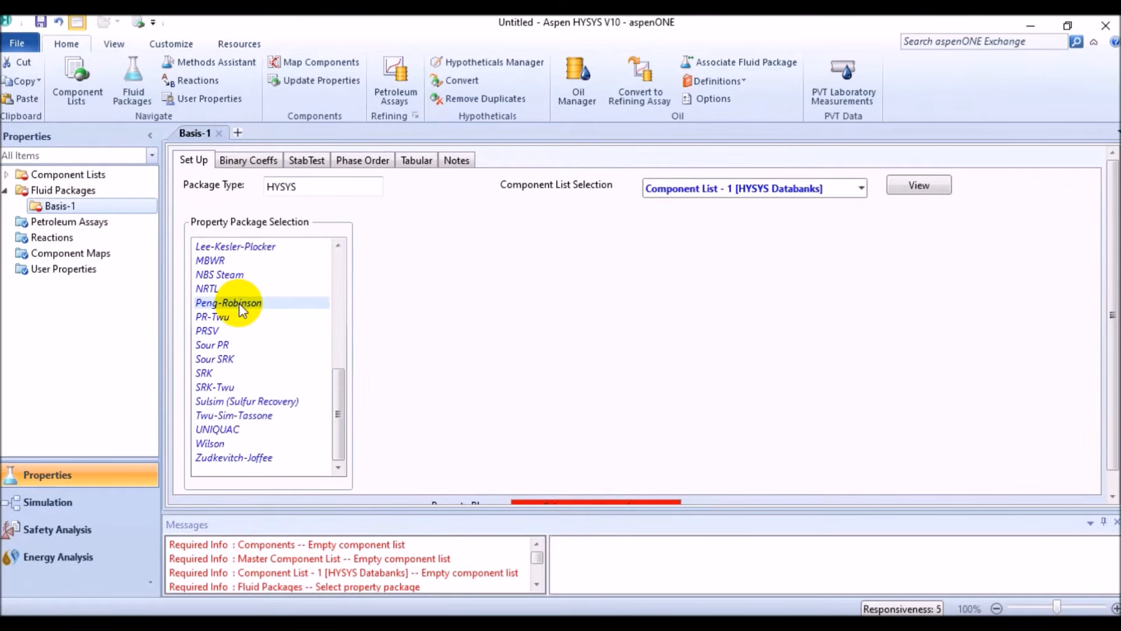
pyautogui.click(780, 261)
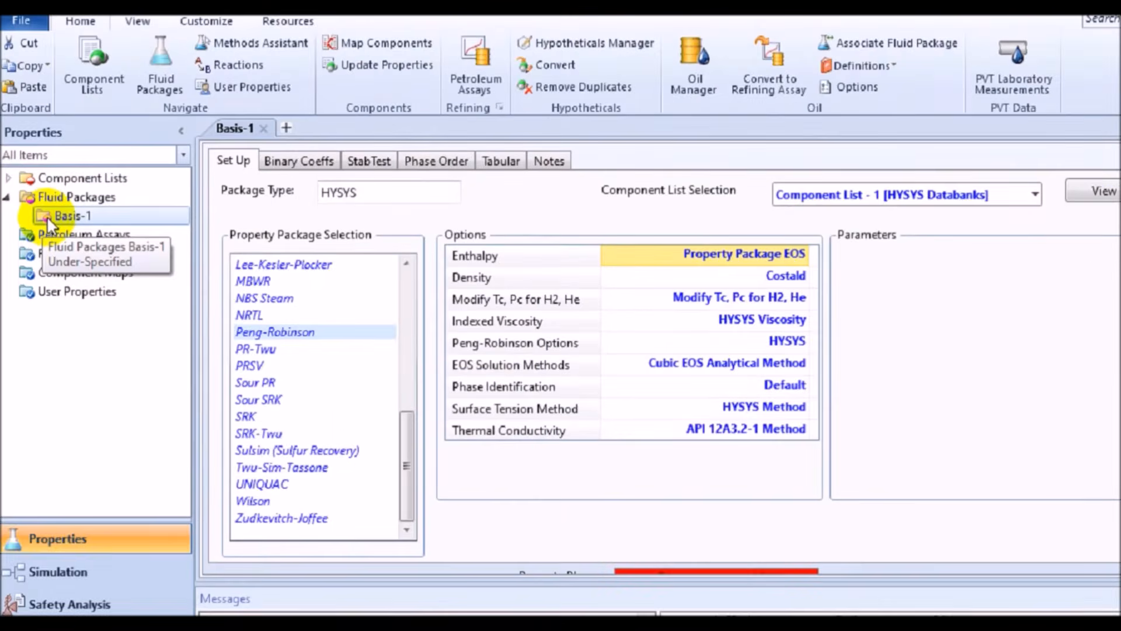
# Rename the fluid package Basis-1 as GasPlant
pyautogui.rightClick(56, 215)
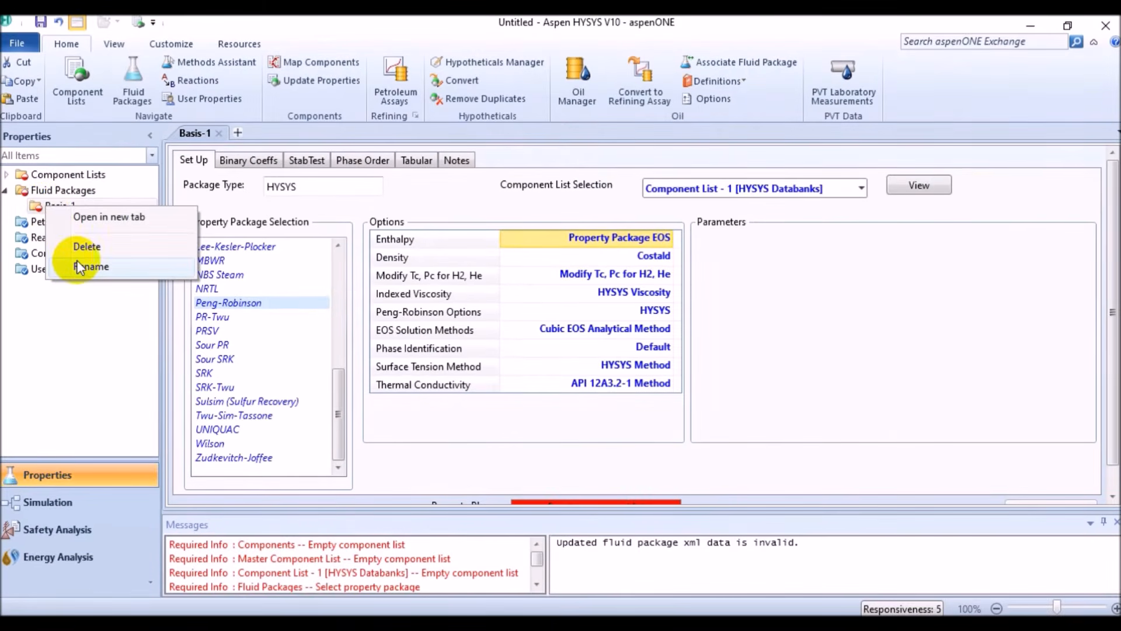
pyautogui.click(76, 267)
pyautogui.click(144, 166)
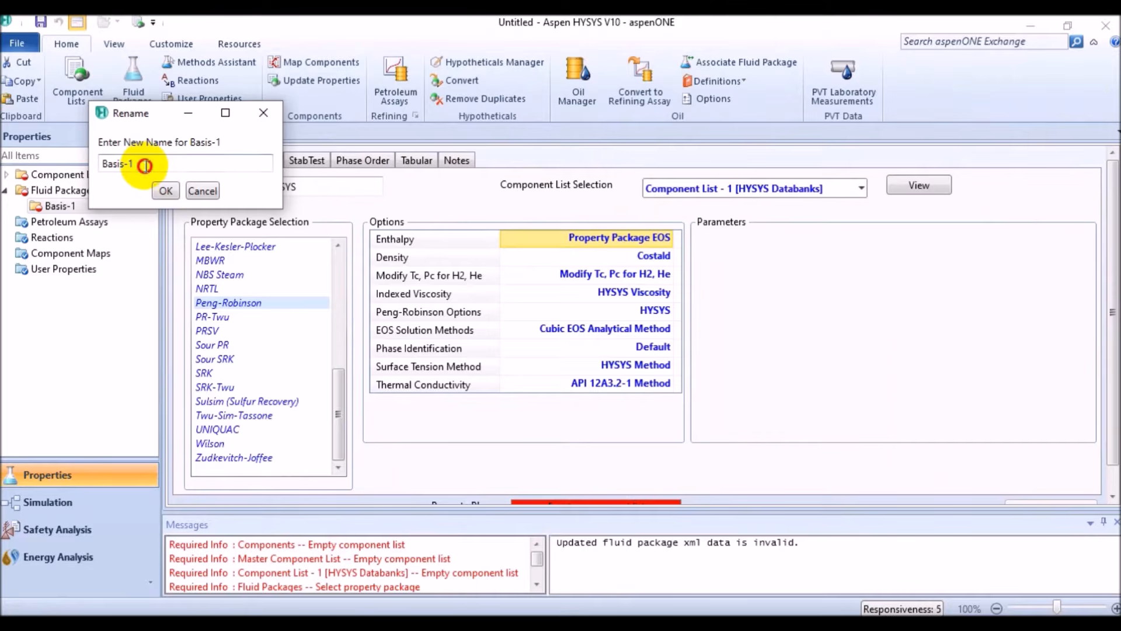
pyautogui.press('BackSpace')
pyautogui.press('BackSpace')
pyautogui.press('BackSpace')
pyautogui.press('BackSpace')
pyautogui.press('BackSpace')
pyautogui.press('BackSpace')
pyautogui.press('BackSpace')
pyautogui.write('GasPlan')
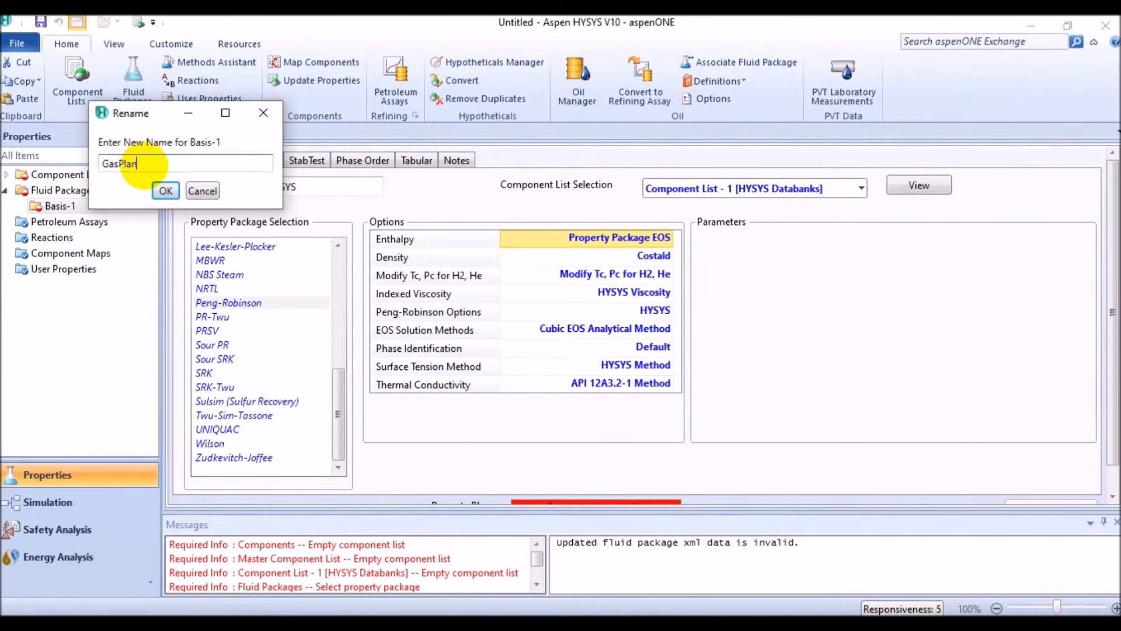
pyautogui.write('t')
pyautogui.press('Return')
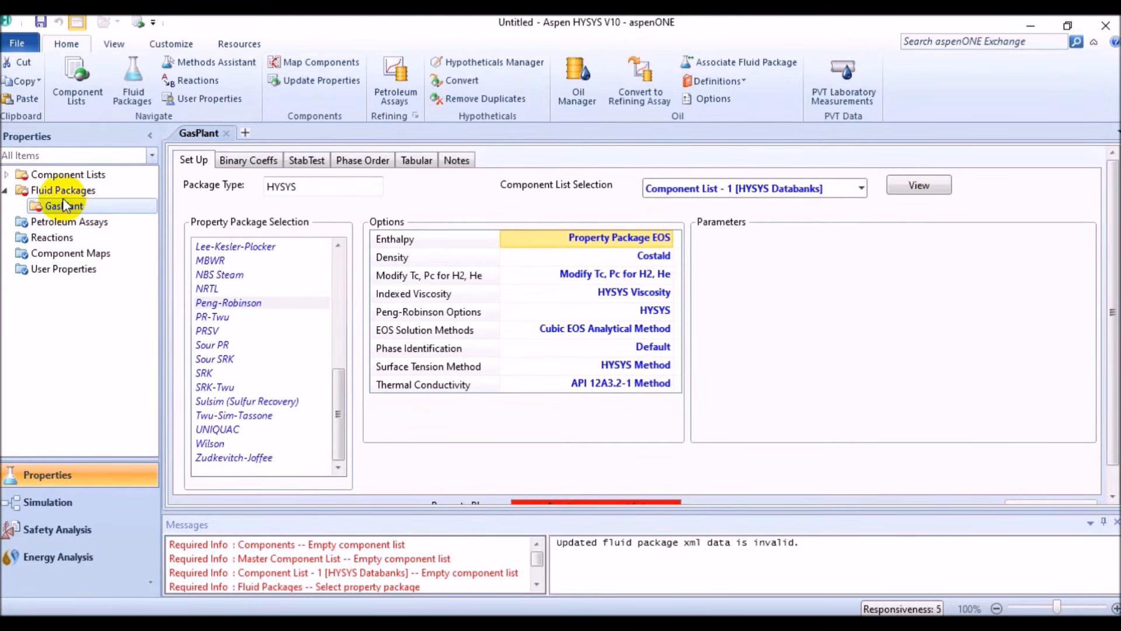
# Open Component List - 1, associated with the GasPlant fluid package, for editing
pyautogui.click(6, 190)
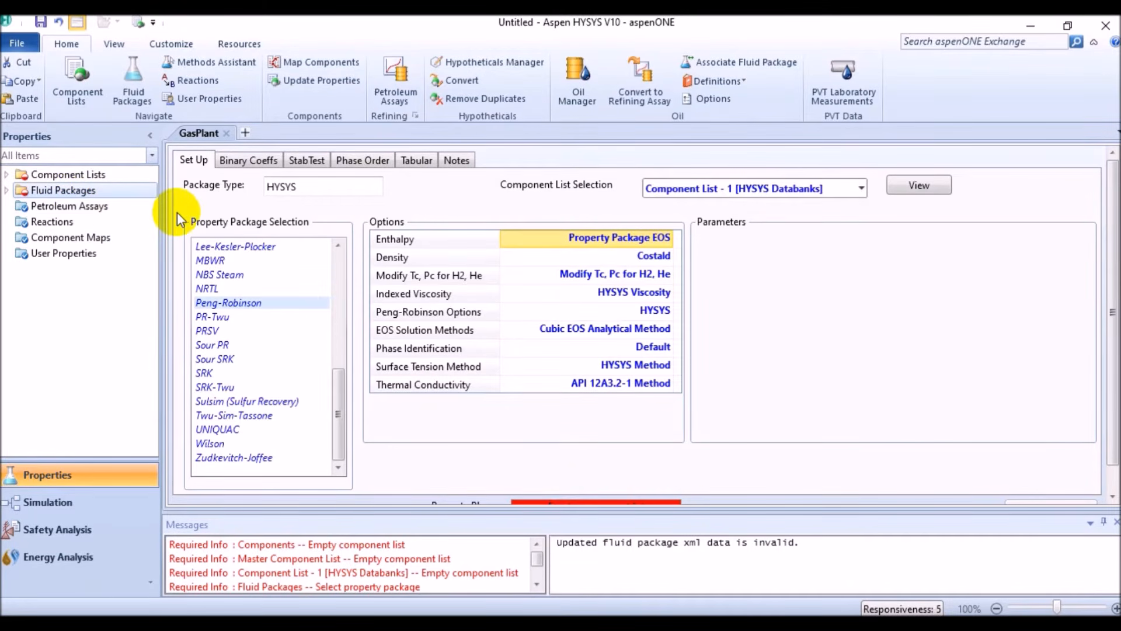
pyautogui.click(36, 175)
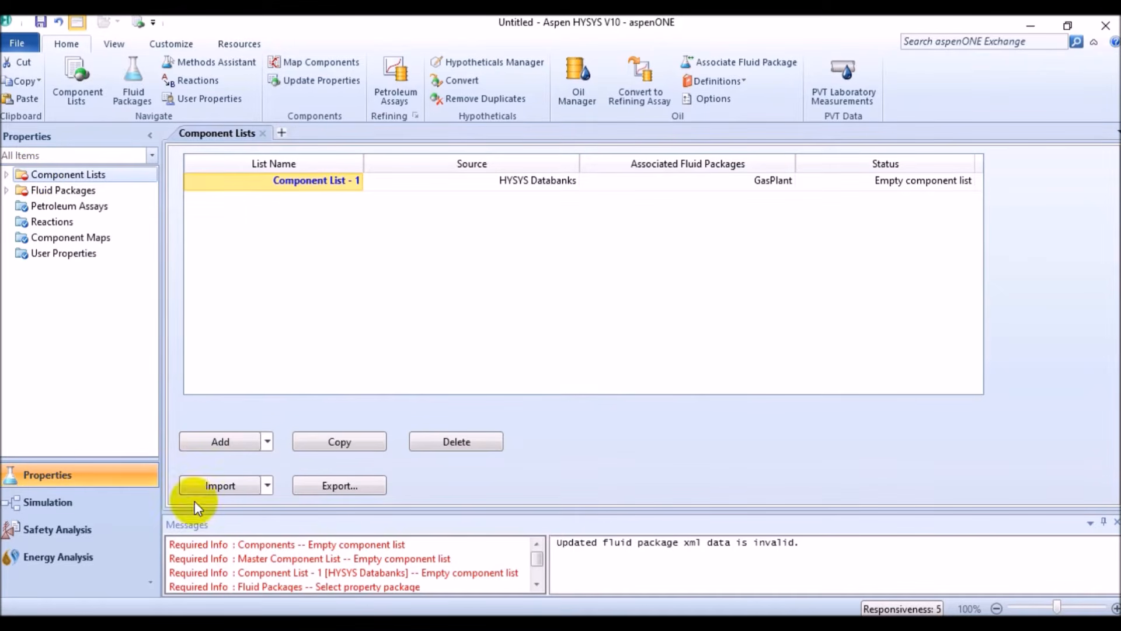
pyautogui.doubleClick(338, 181)
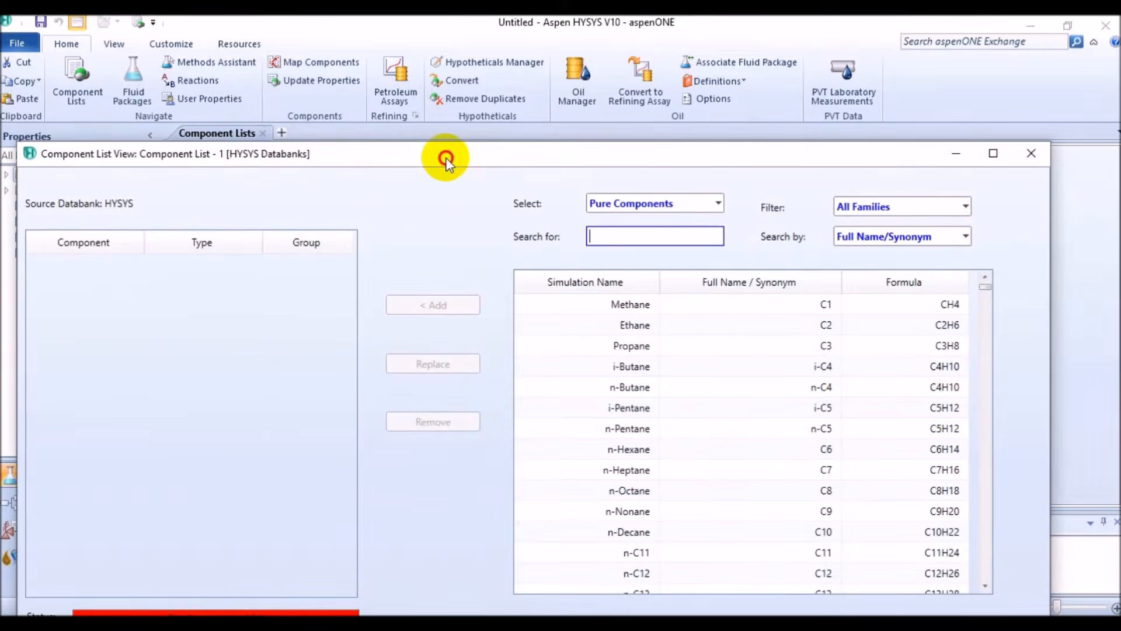
pyautogui.moveTo(447, 155)
pyautogui.mouseDown()
pyautogui.moveTo(450, 62)
pyautogui.moveTo(473, 56)
pyautogui.mouseUp()
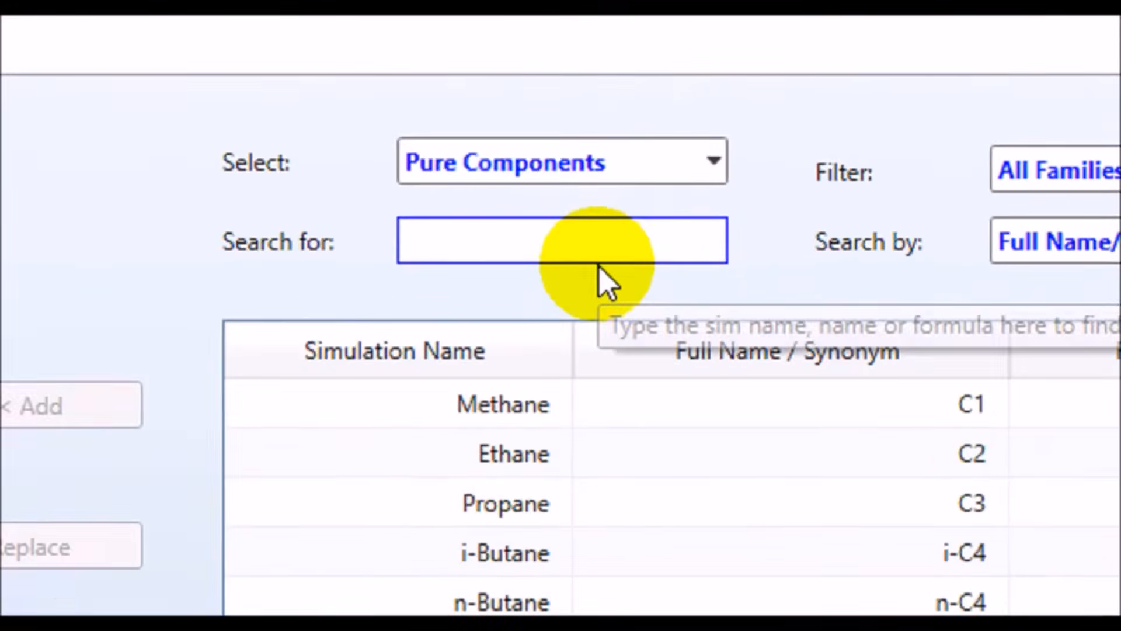
# Search the pure components for "name" and review the available search-by options and component family filters
pyautogui.write('nam')
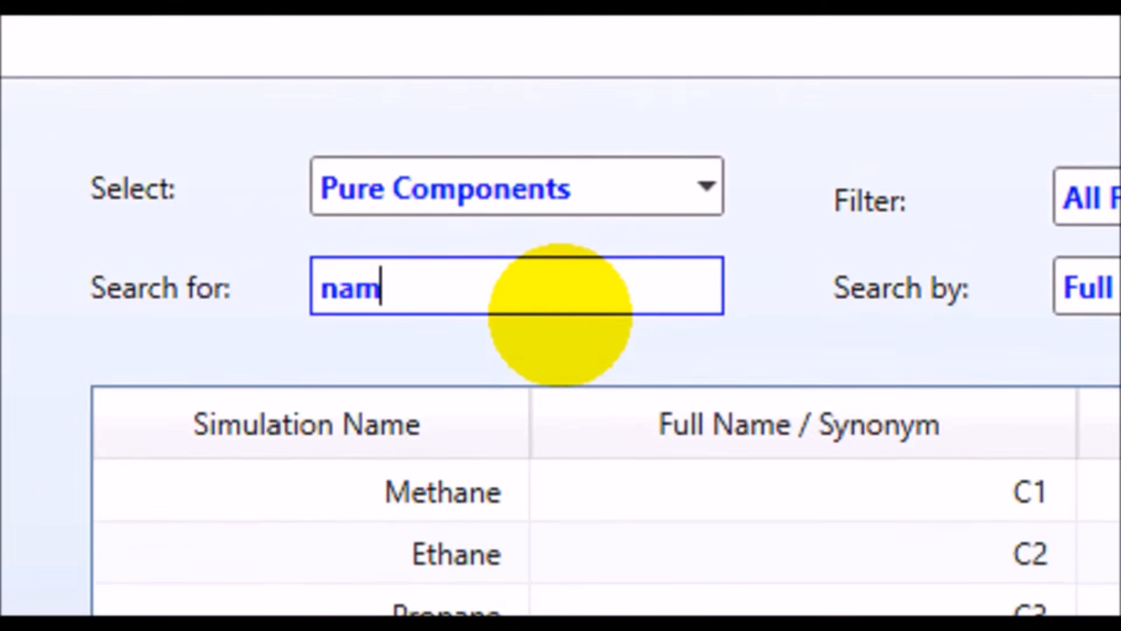
pyautogui.write('e')
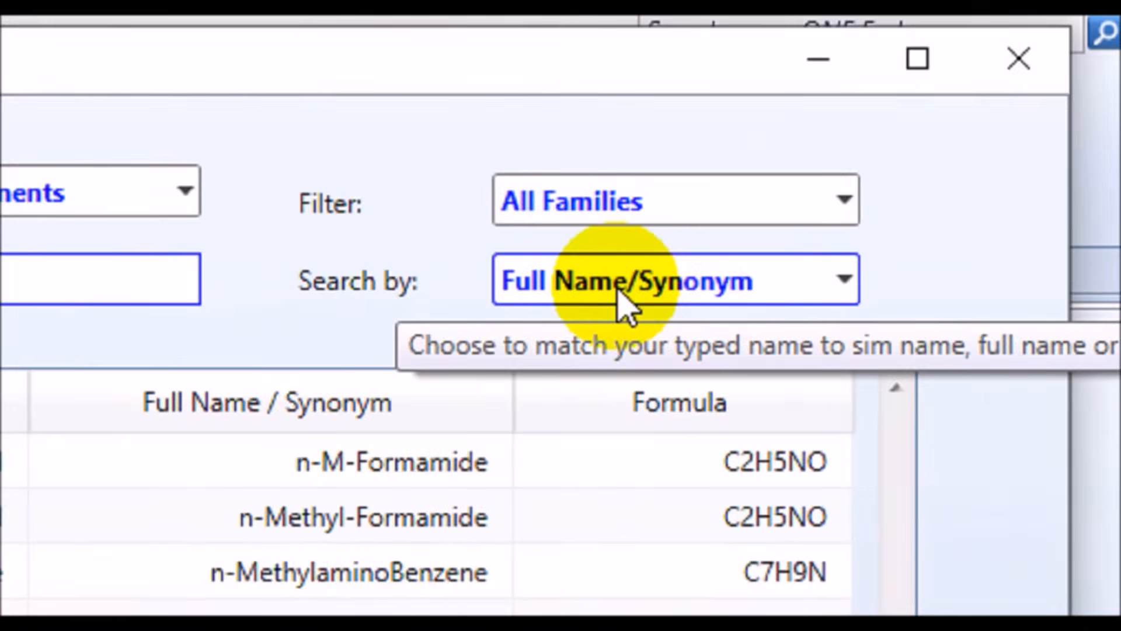
pyautogui.click(841, 280)
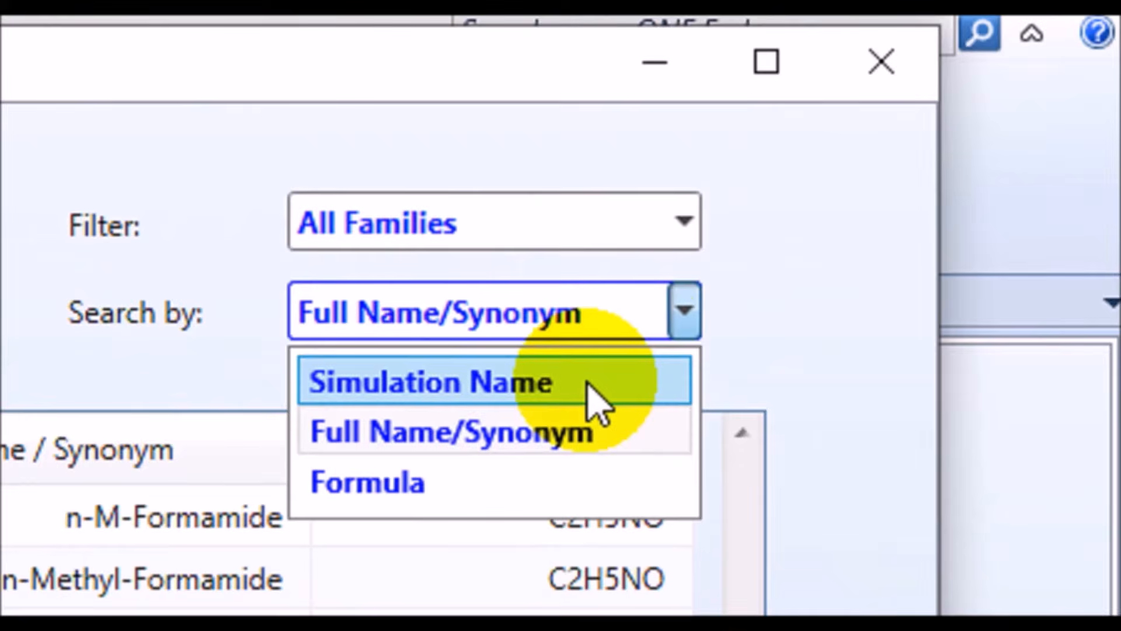
pyautogui.click(692, 303)
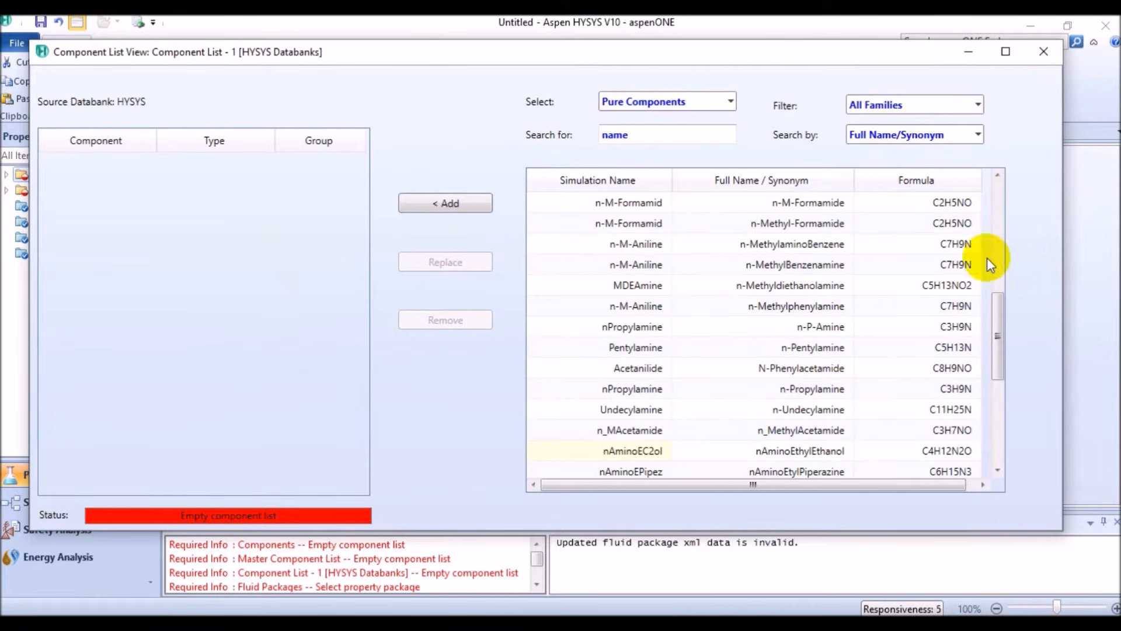
pyautogui.moveTo(997, 325); pyautogui.dragTo(994, 182)
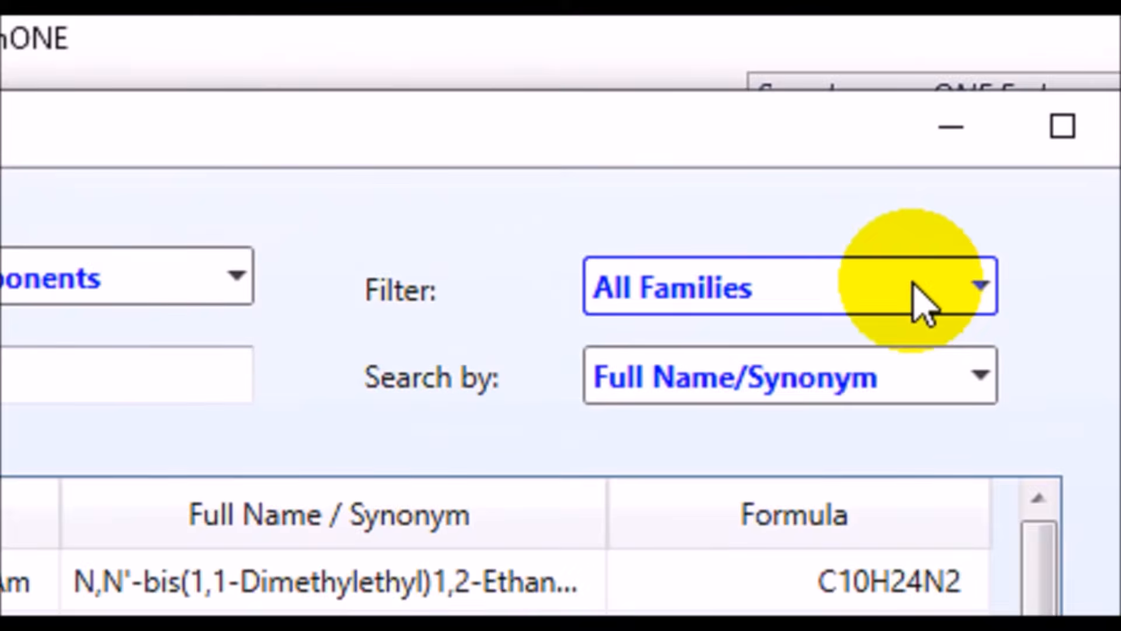
pyautogui.click(998, 268)
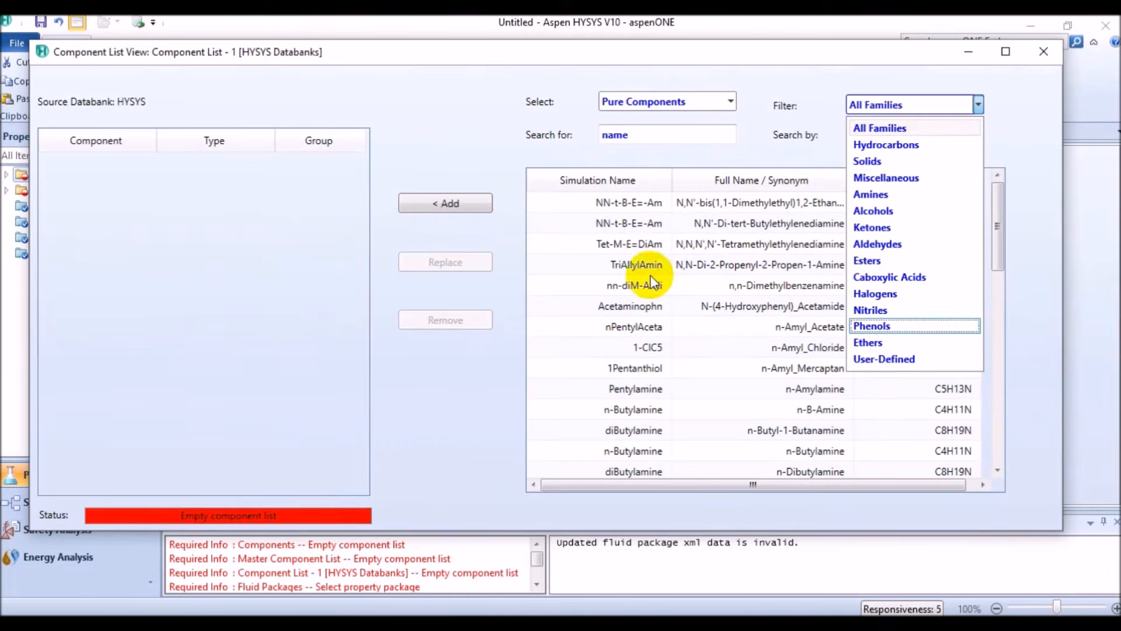
pyautogui.click(218, 219)
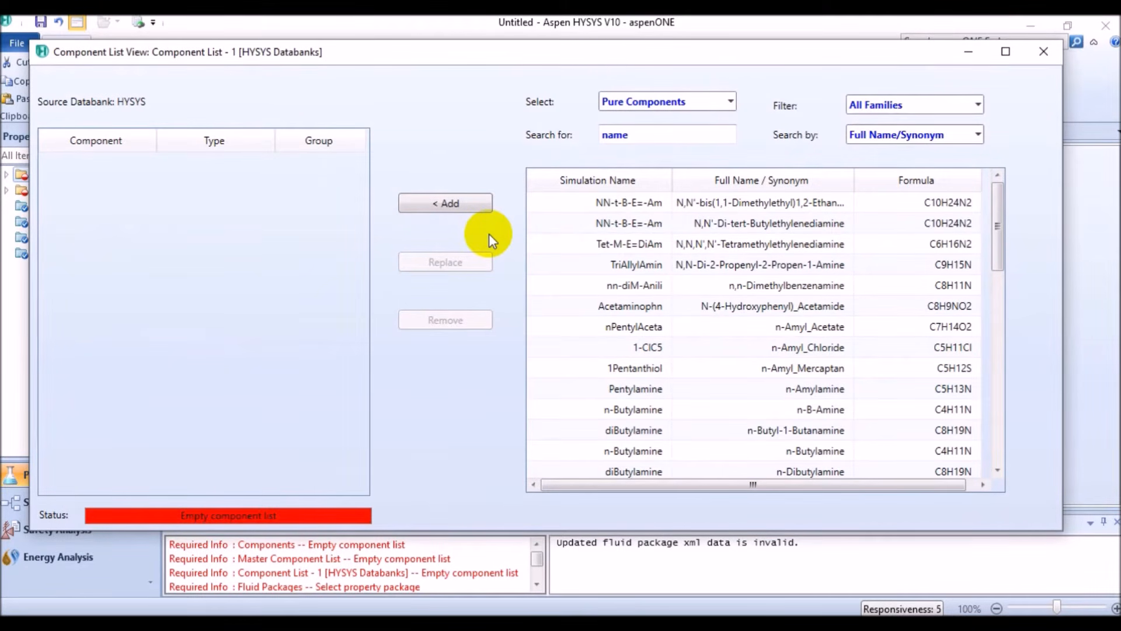
# Add nitrogen, H2S and CO2 to the component list by searching for N2, H2S and CO2
pyautogui.click(662, 138)
pyautogui.write('N2')
pyautogui.press('Return')
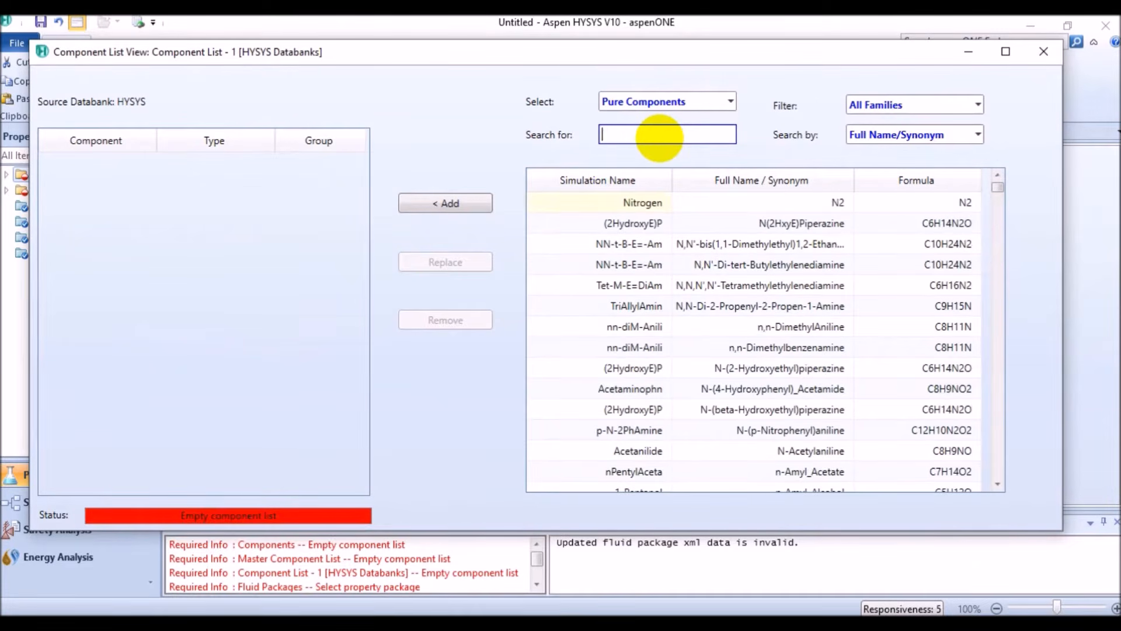
pyautogui.write('H2S')
pyautogui.press('Return')
pyautogui.write('CO2')
pyautogui.press('Return')
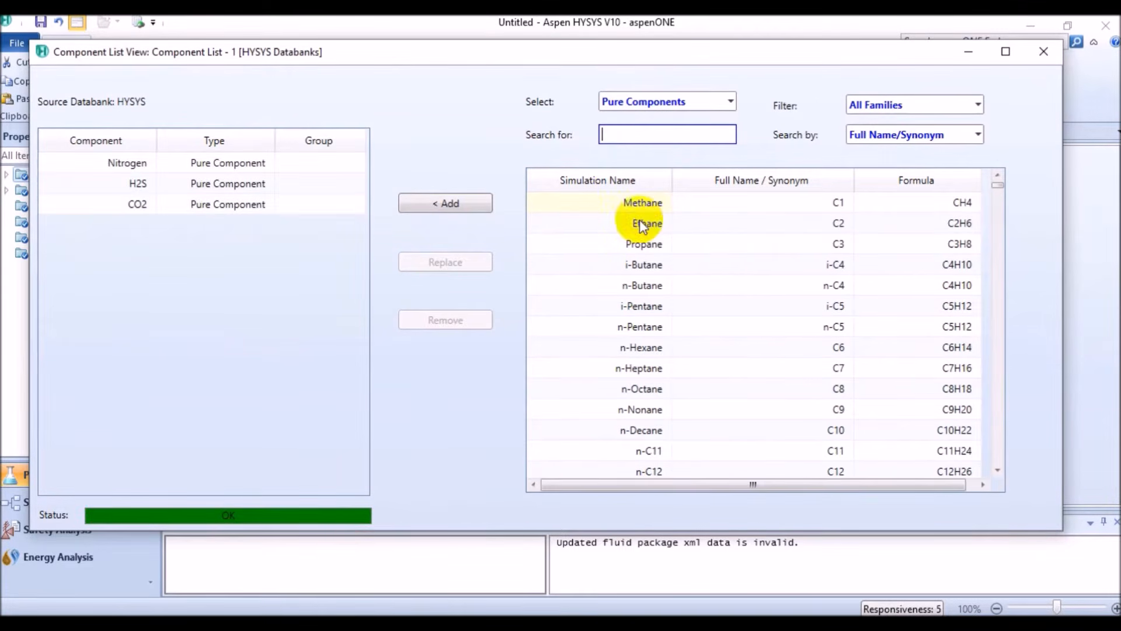
# Add methane, ethane, propane, i-butane, n-butane, i-pentane, n-pentane and n-hexane to the component list
pyautogui.doubleClick(639, 209)
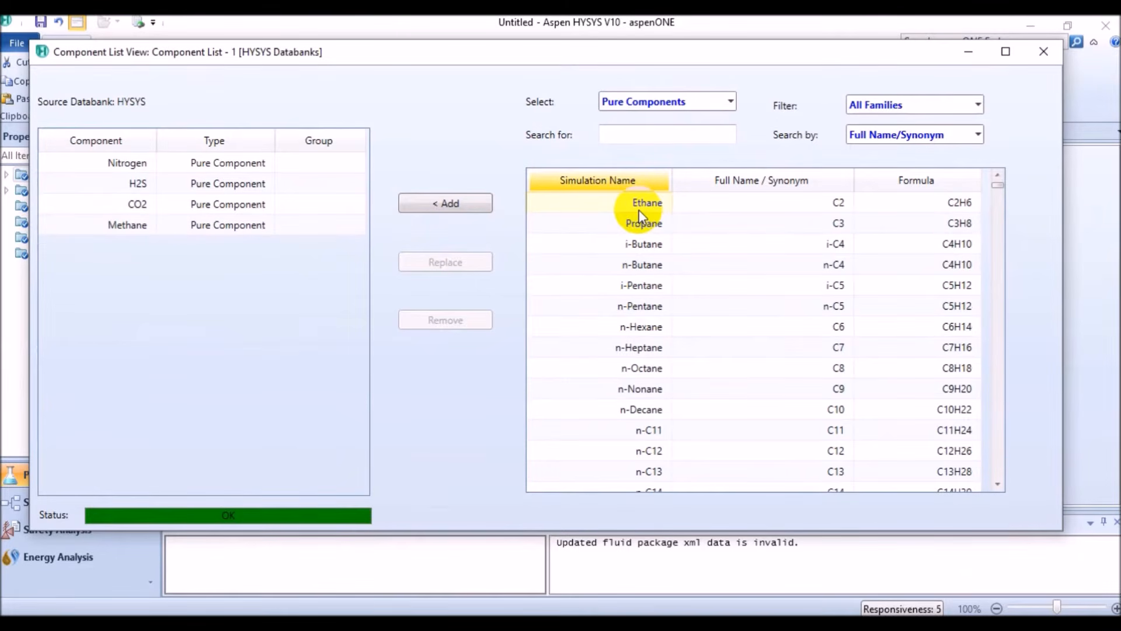
pyautogui.doubleClick(638, 209)
pyautogui.doubleClick(639, 209)
pyautogui.doubleClick(639, 209)
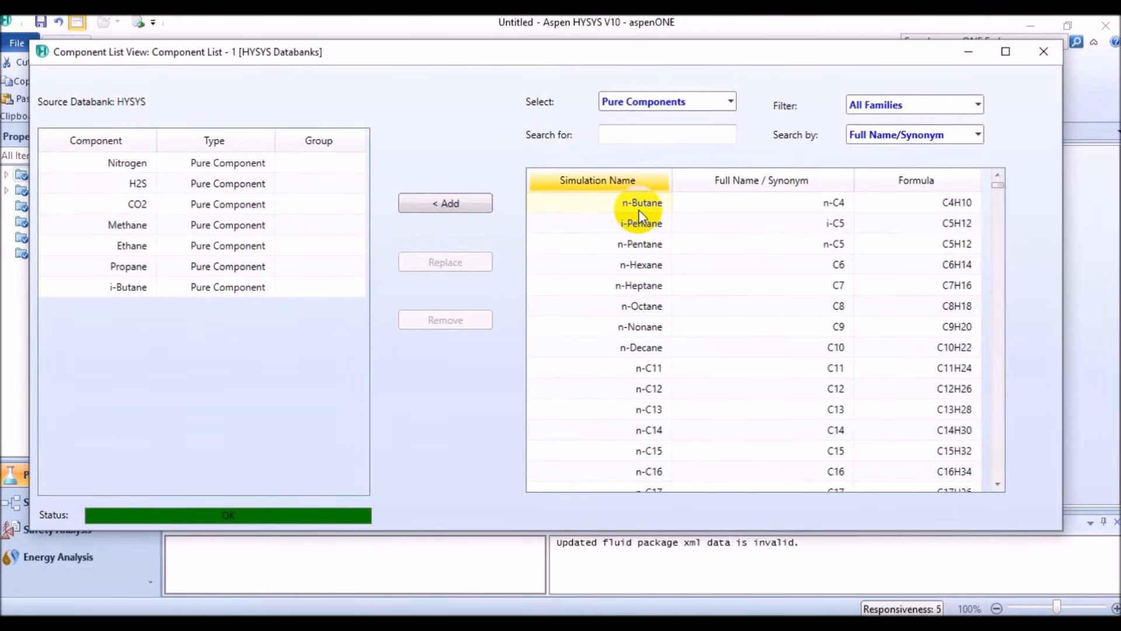
pyautogui.doubleClick(639, 209)
pyautogui.doubleClick(639, 209)
pyautogui.doubleClick(639, 209)
pyautogui.doubleClick(639, 209)
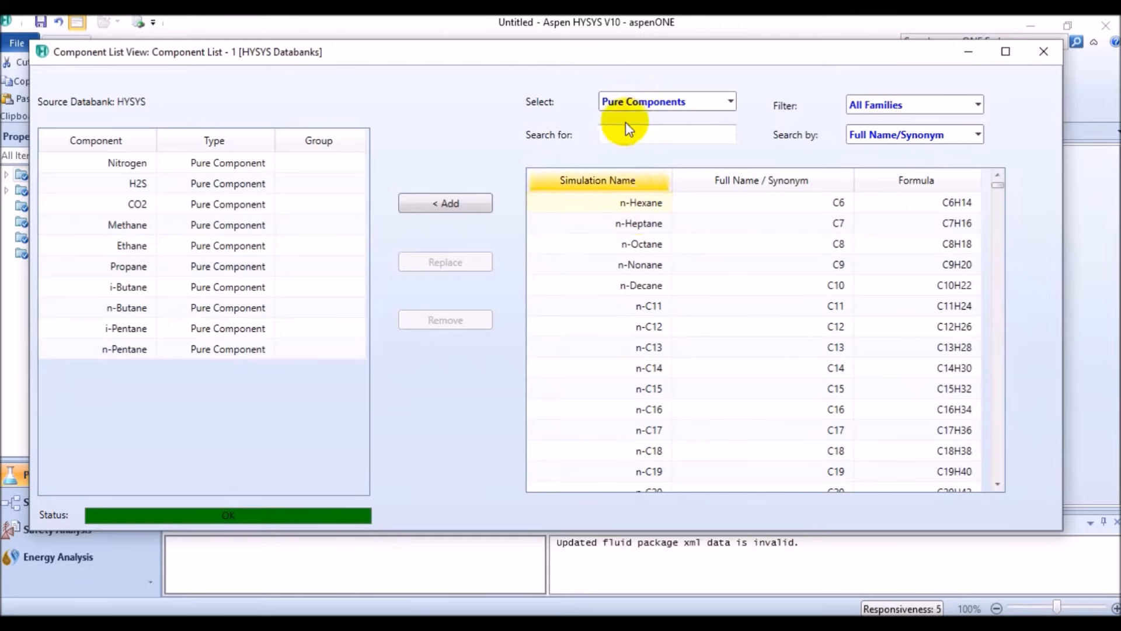
# Add H2O to the component list and close the list view
pyautogui.click(628, 134)
pyautogui.write('H2O')
pyautogui.press('Return')
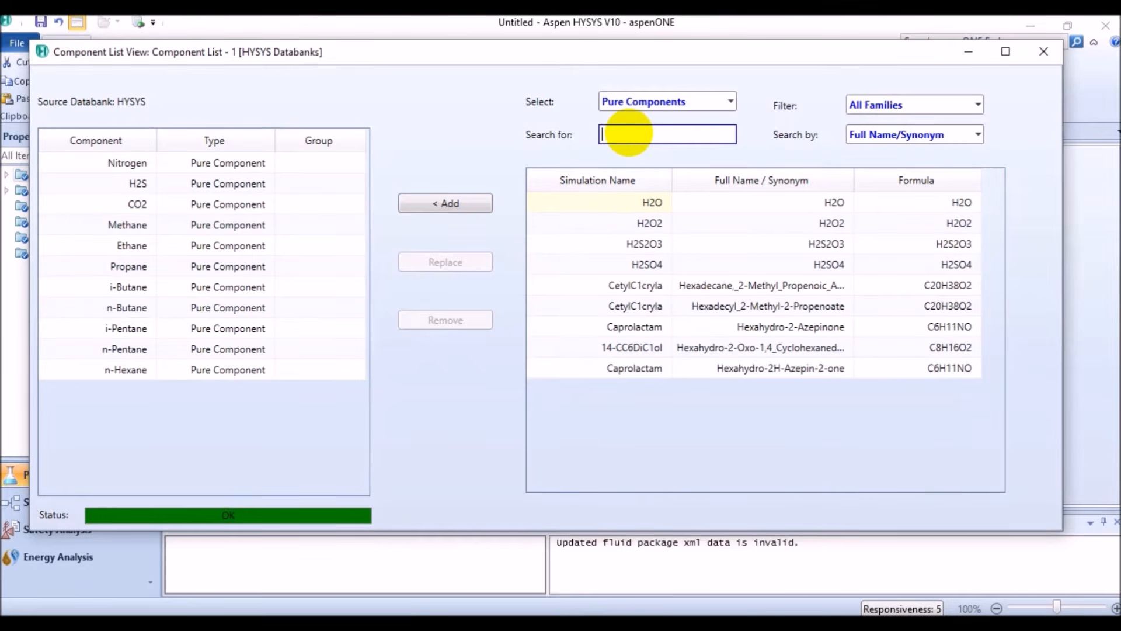
pyautogui.click(1042, 57)
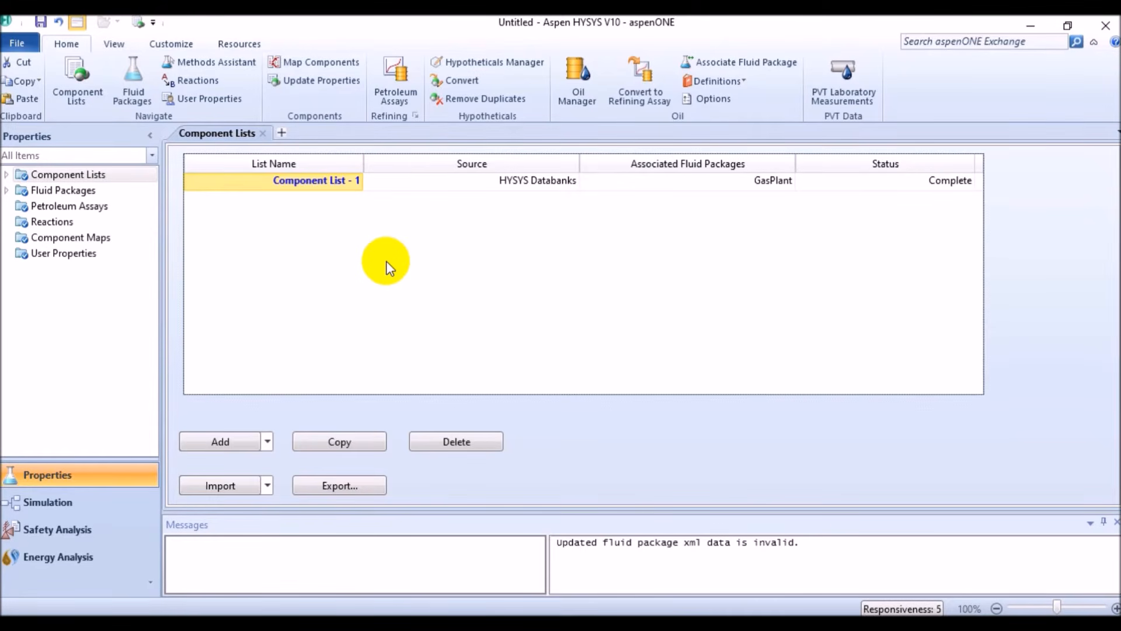
# Reopen Component List - 1, switch it to Hypothetical components and set the method to Create and Edit Hypos
pyautogui.doubleClick(340, 181)
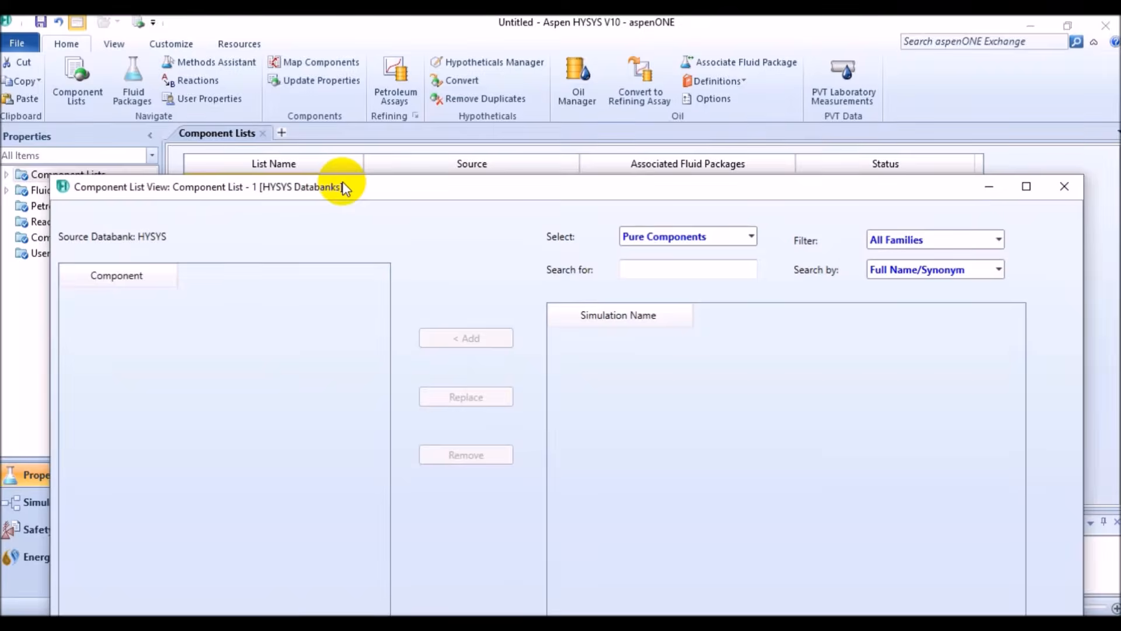
pyautogui.doubleClick(580, 186)
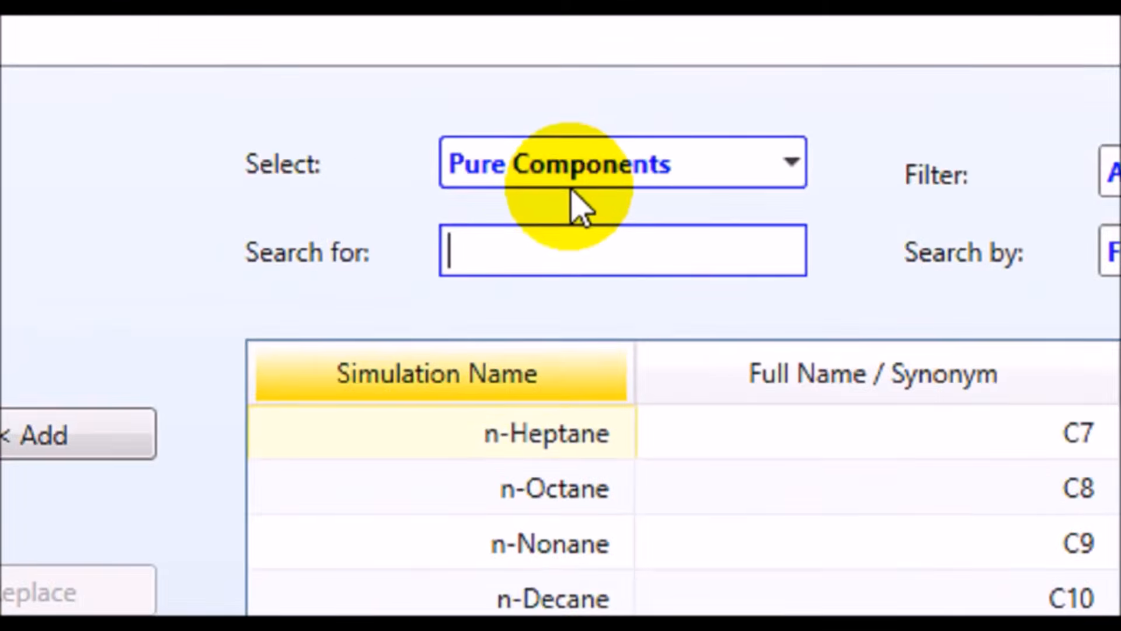
pyautogui.click(789, 170)
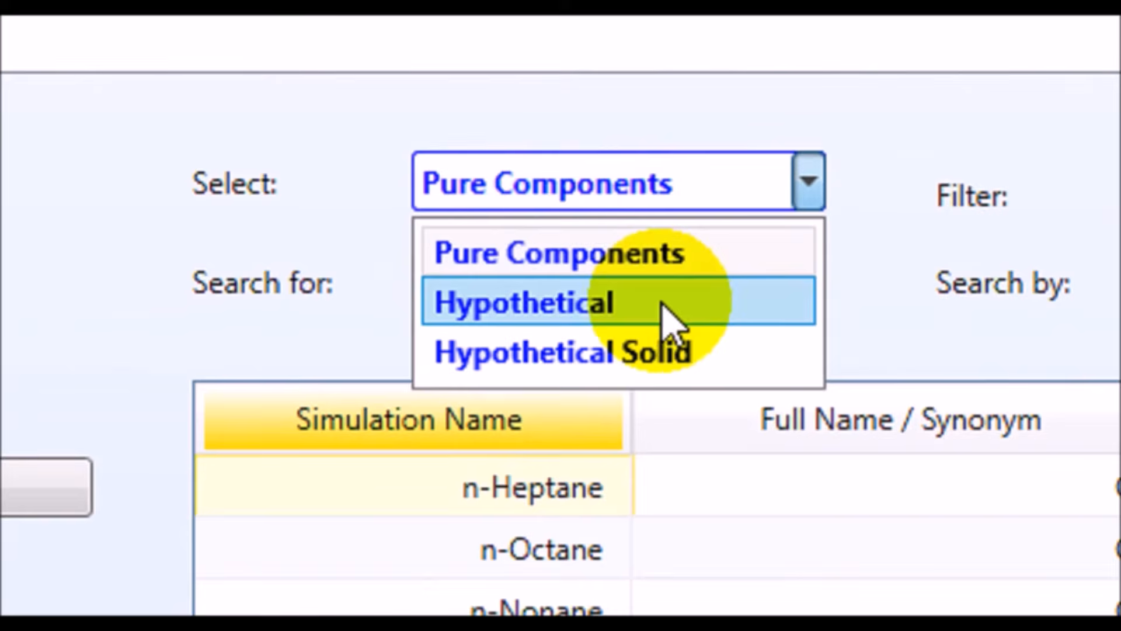
pyautogui.click(665, 316)
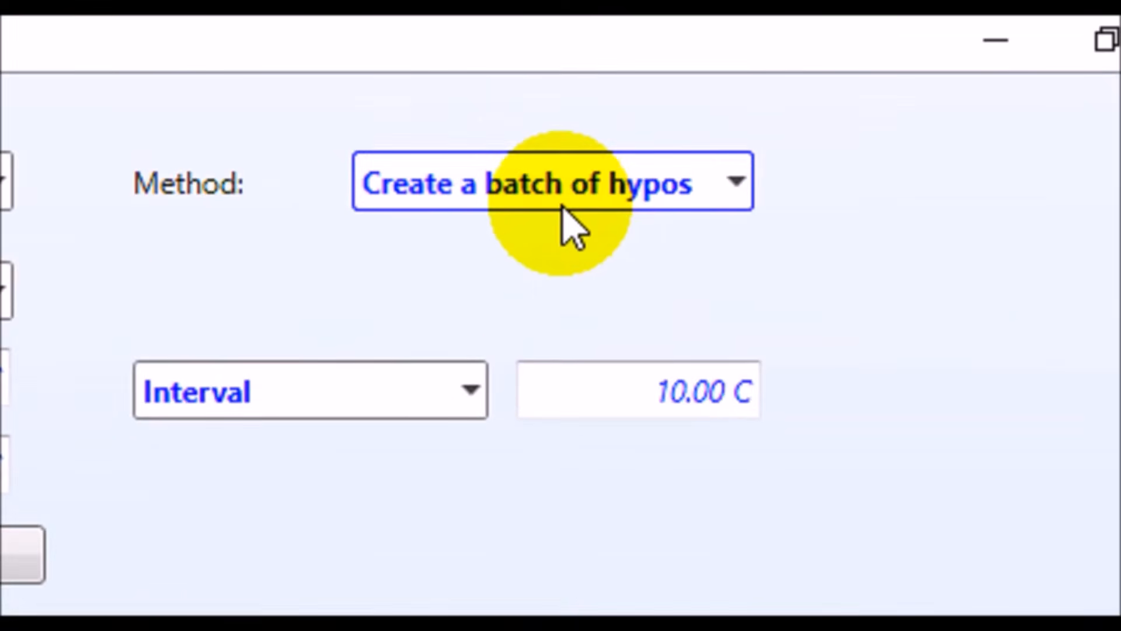
pyautogui.click(720, 148)
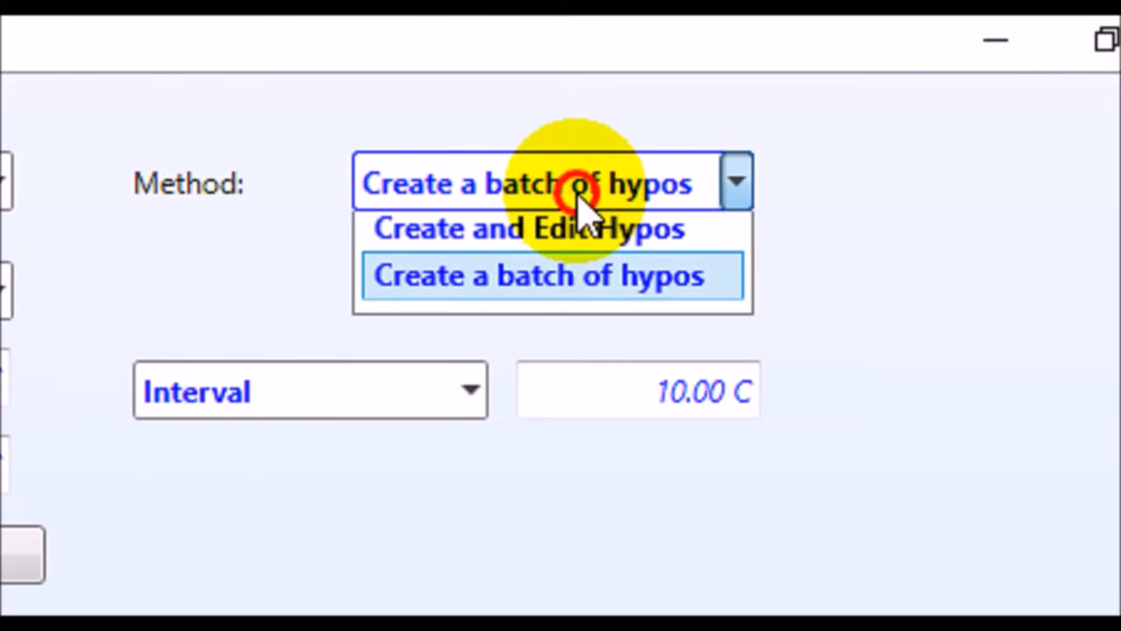
pyautogui.click(546, 249)
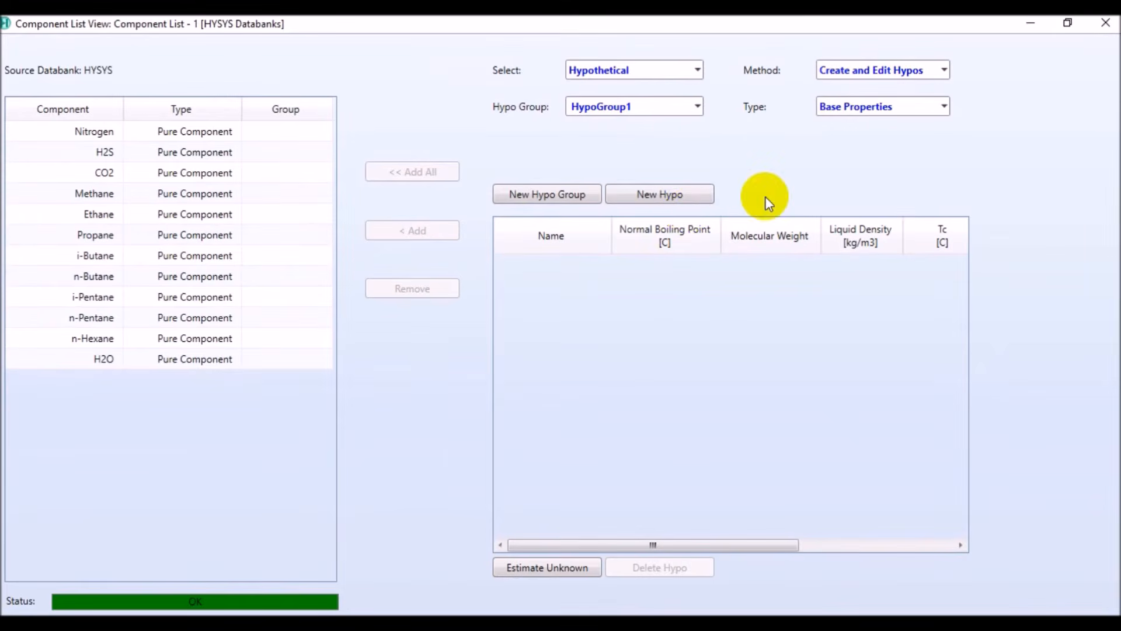
# Create a new hypothetical component in HypoGroup1 and open its property view
pyautogui.click(672, 198)
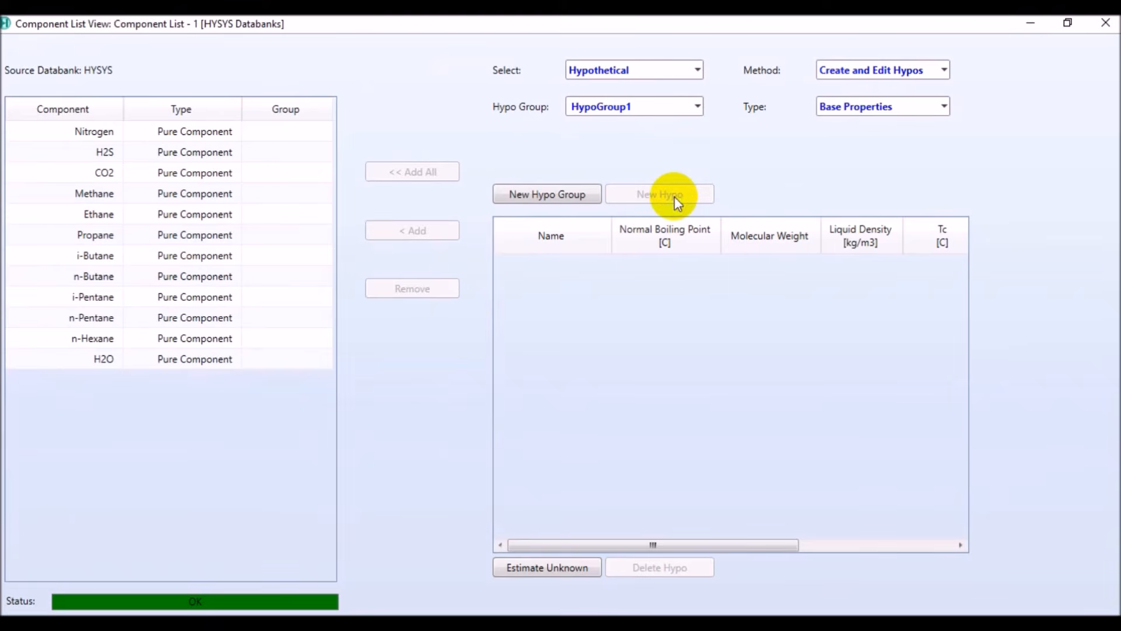
pyautogui.click(573, 268)
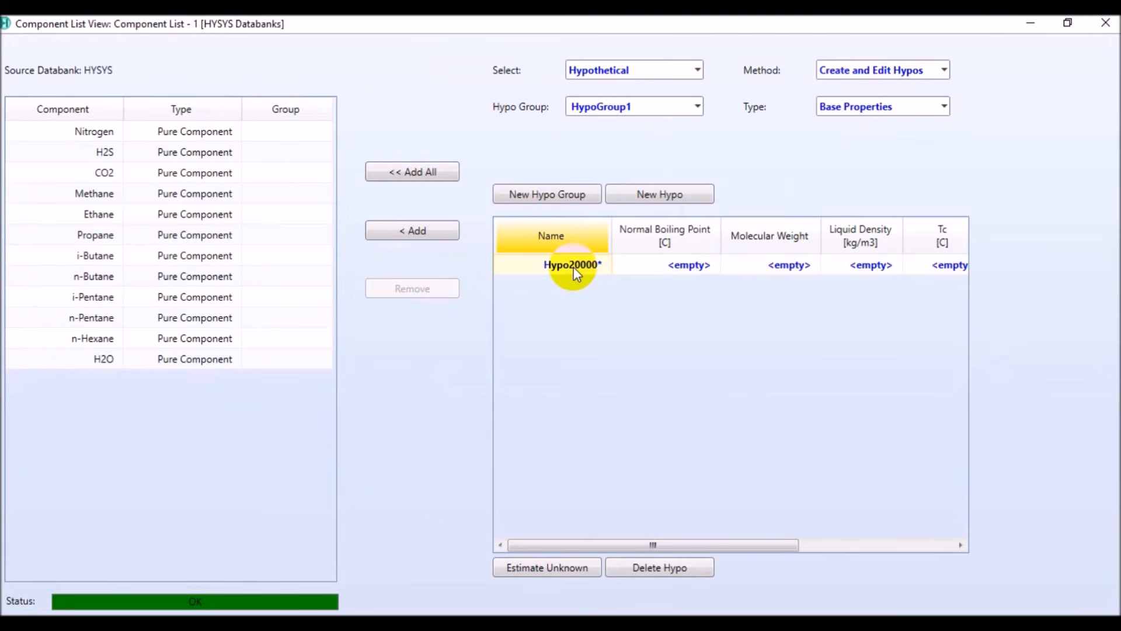
pyautogui.click(573, 268)
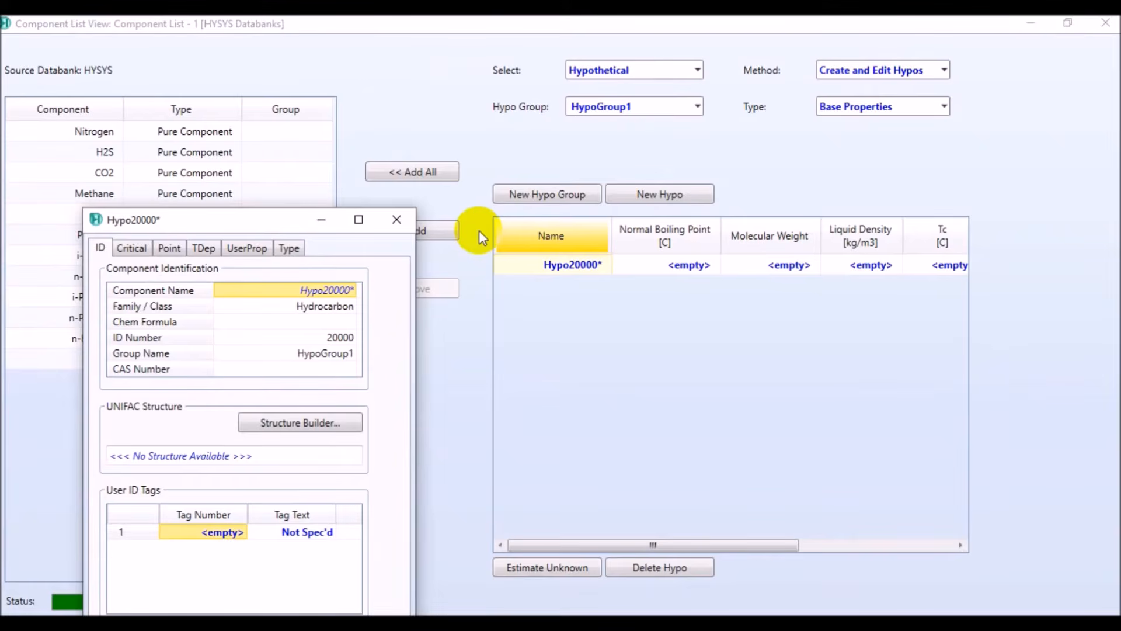
# Name the new hypothetical component in HypoGroup1 C7+
pyautogui.moveTo(269, 218); pyautogui.dragTo(554, 113)
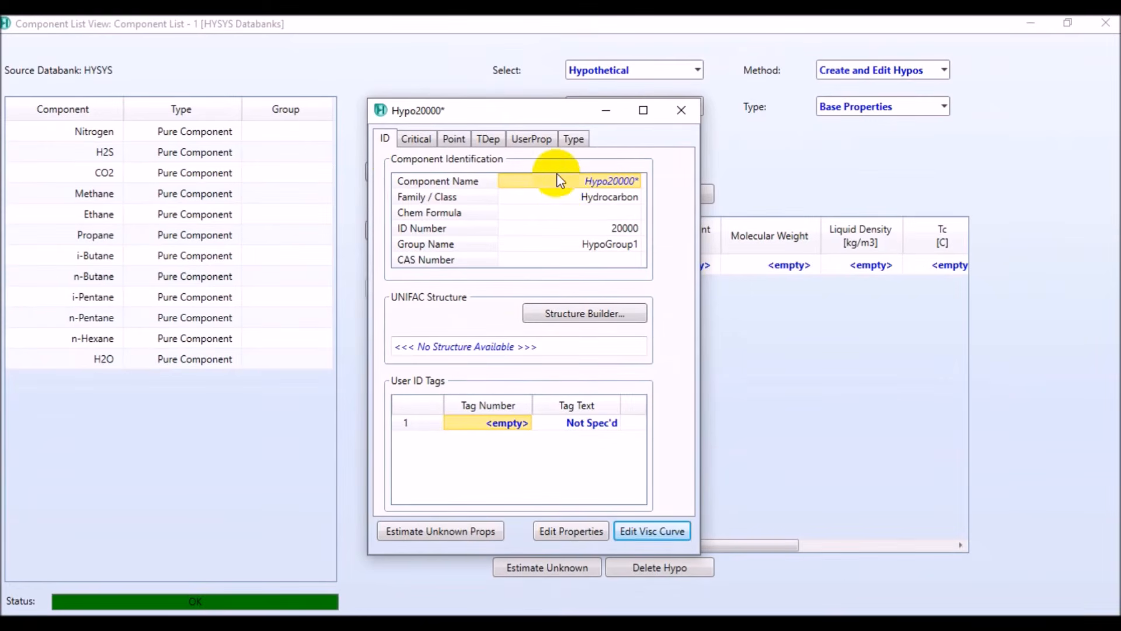
pyautogui.click(1085, 394)
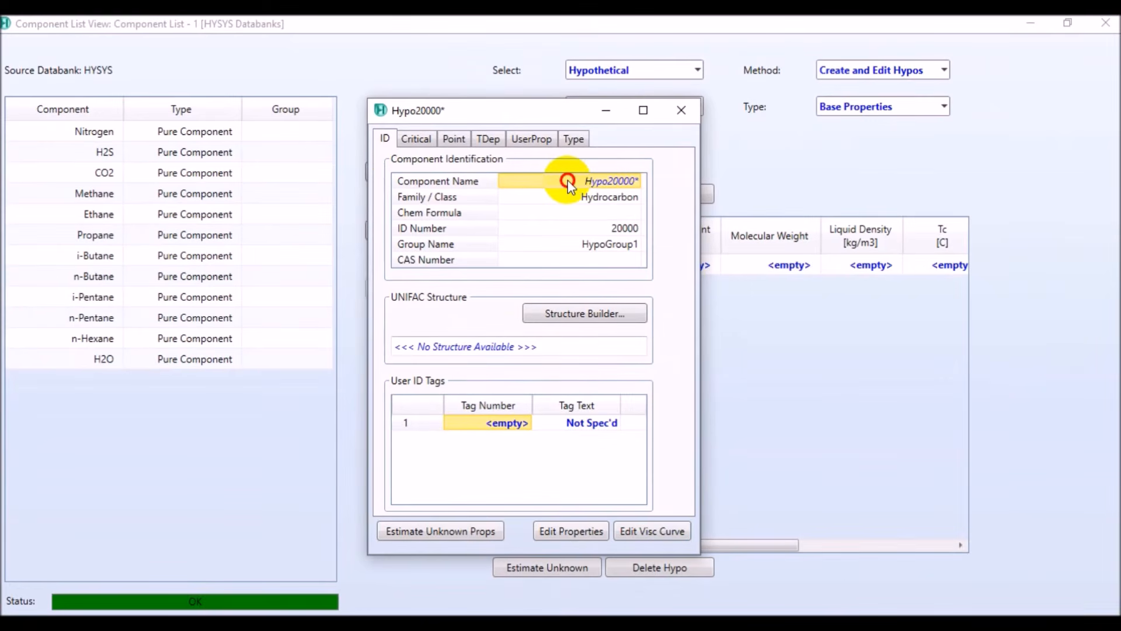
pyautogui.write('C7+')
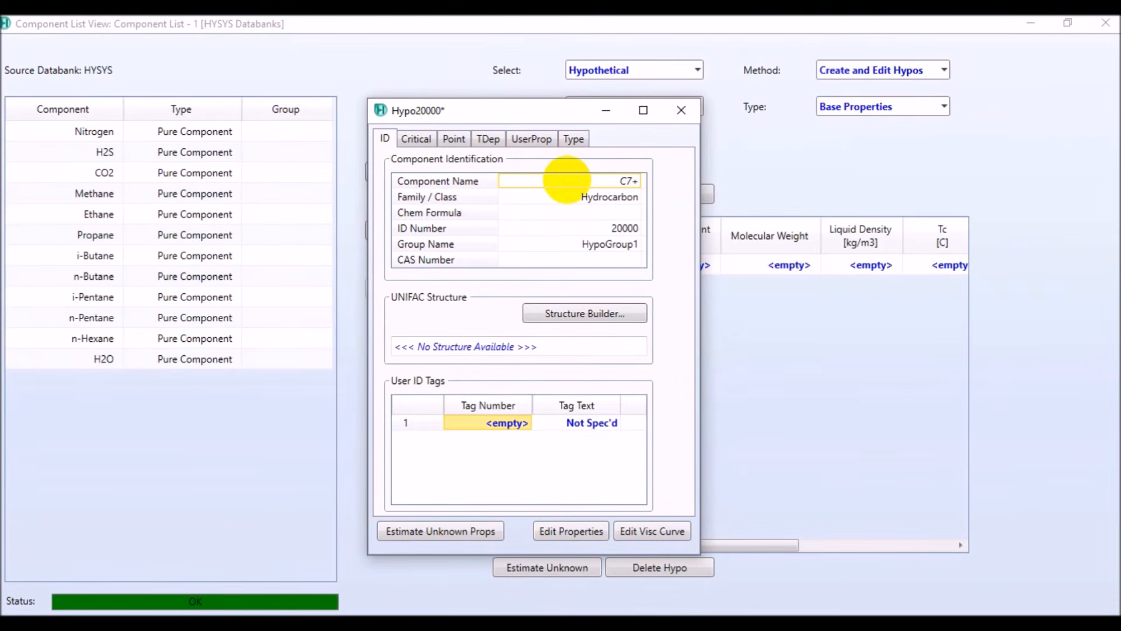
pyautogui.press('Return')
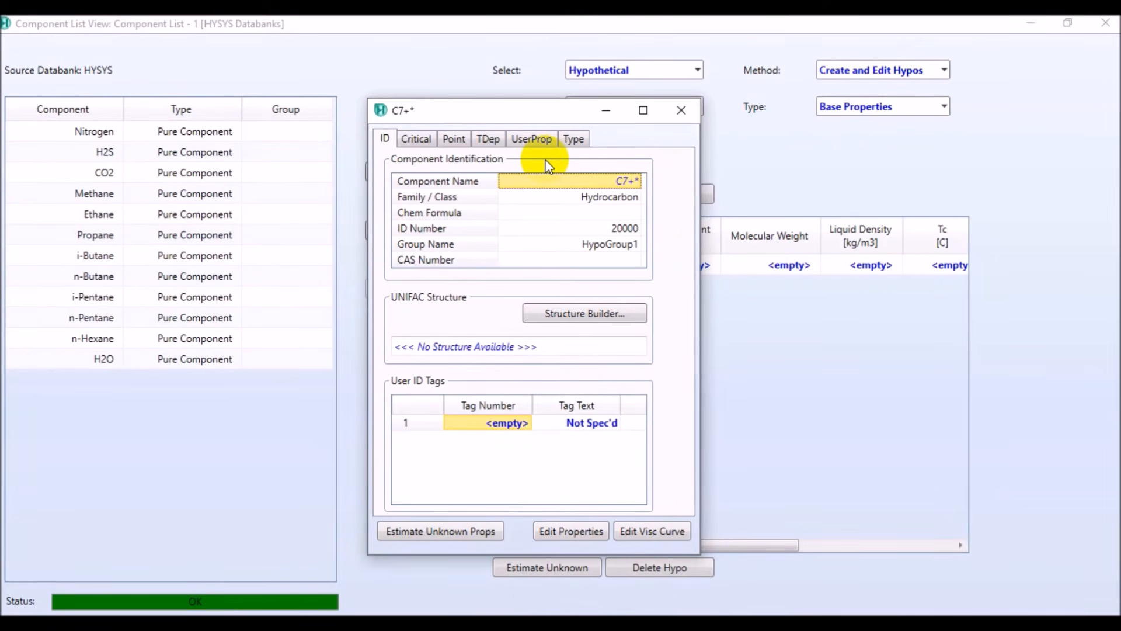
# Set the normal boiling point of C7+ to 110 C and estimate its unknown properties
pyautogui.click(416, 140)
pyautogui.click(592, 193)
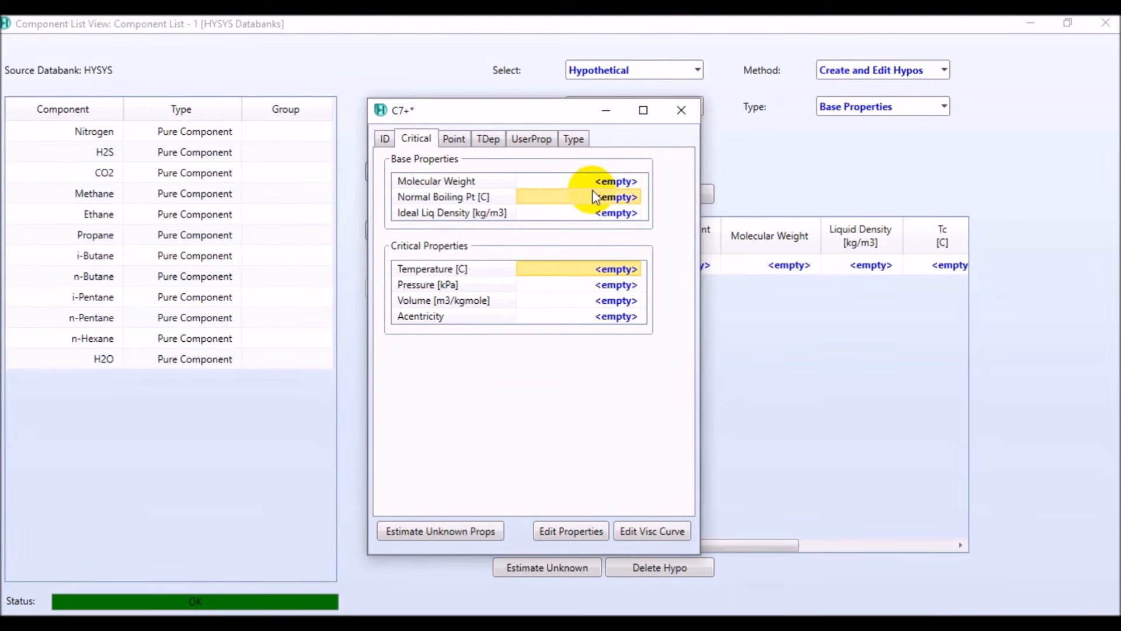
pyautogui.write('110')
pyautogui.press('Return')
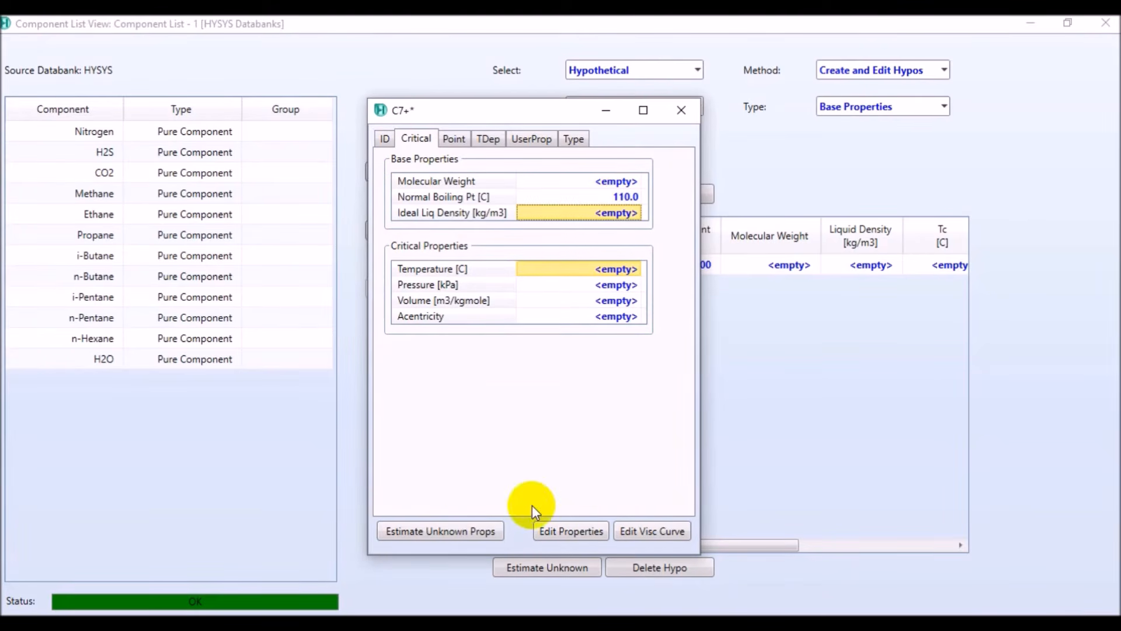
pyautogui.click(459, 531)
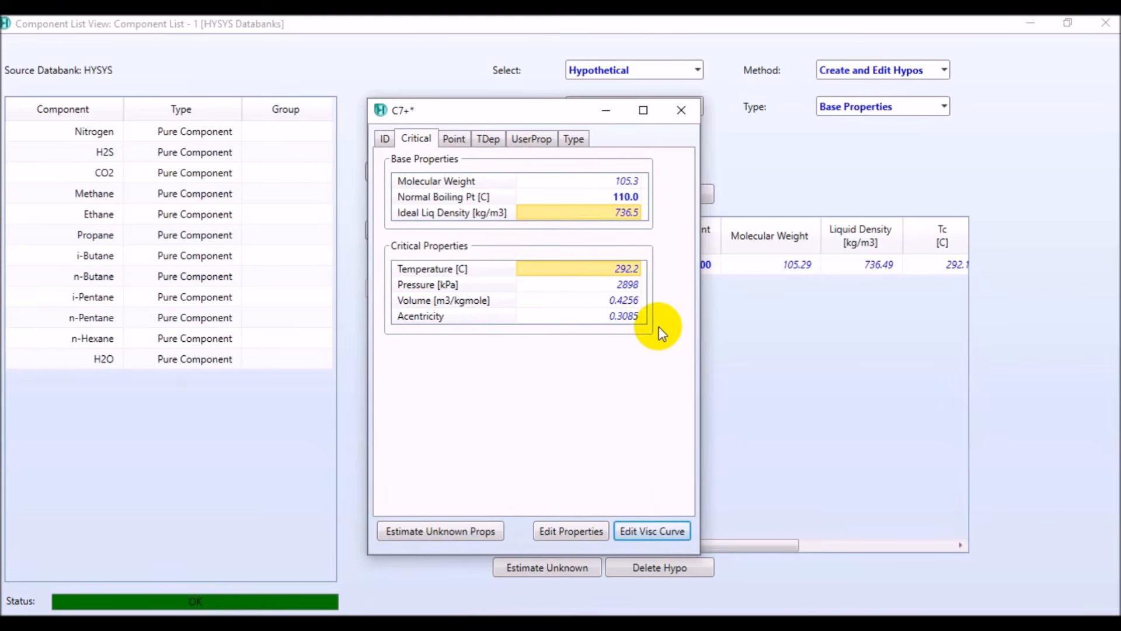
# Close the C7+ property view and add the hypothetical component to Component List - 1
pyautogui.click(681, 112)
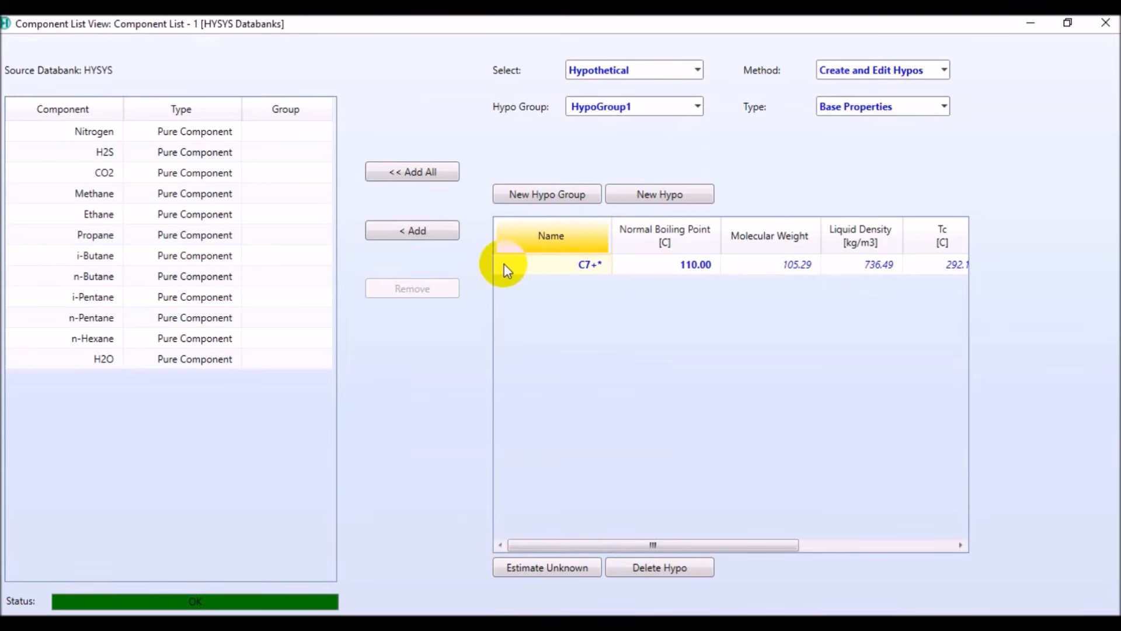
pyautogui.click(451, 239)
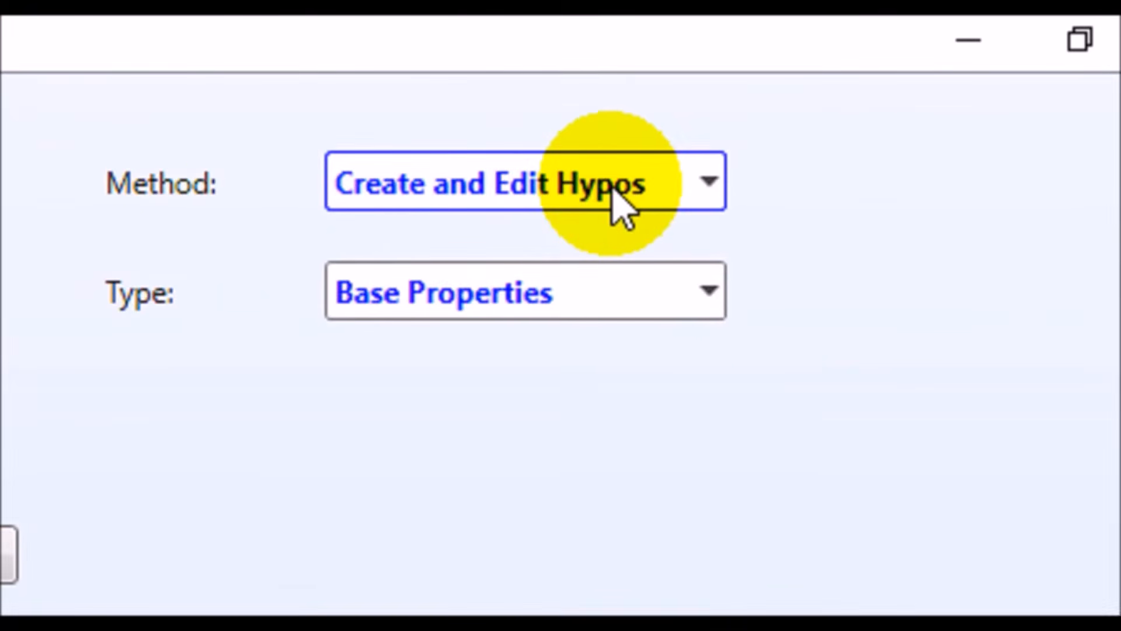
# Generate a batch of hypos in HypoGroup1 from 30 to 900 C at a 10 C interval and close the component list view
pyautogui.click(621, 208)
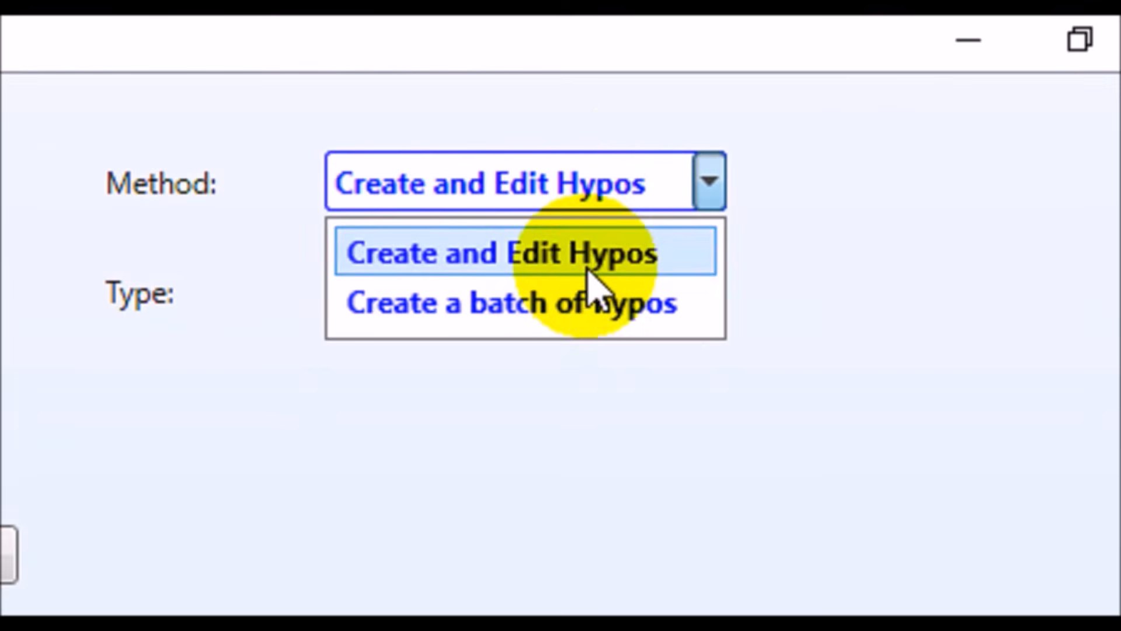
pyautogui.click(580, 321)
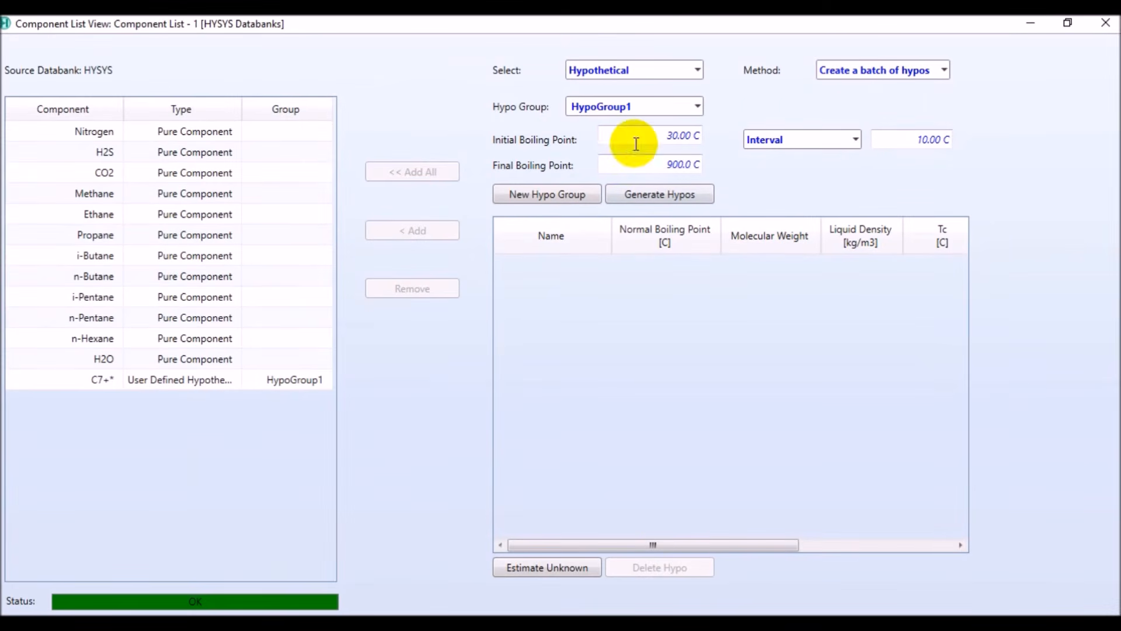
pyautogui.click(641, 196)
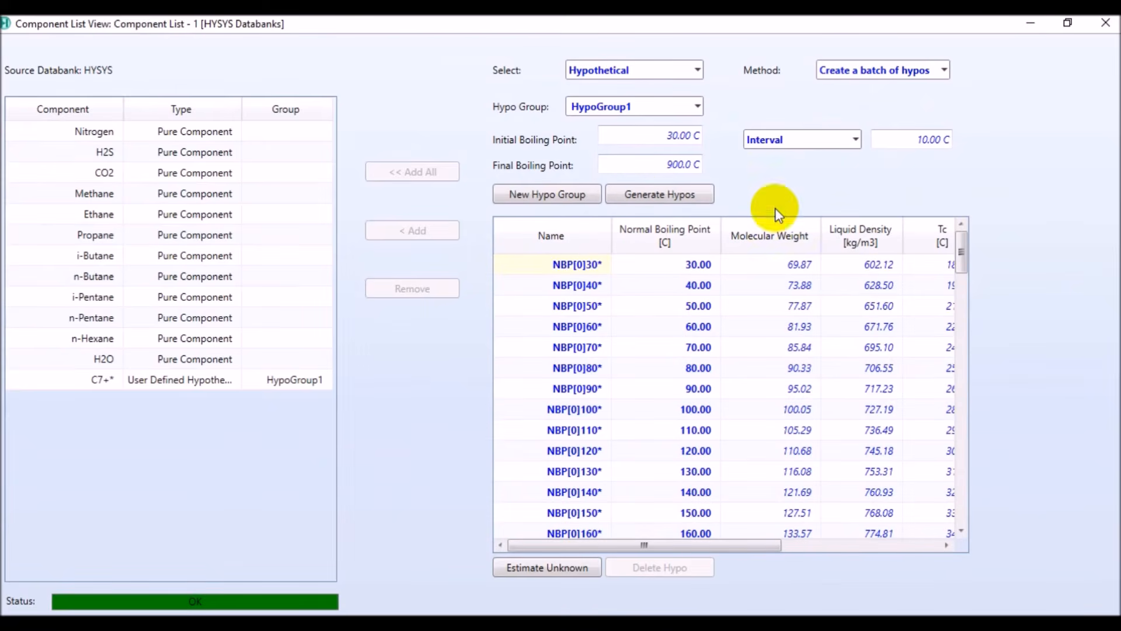
pyautogui.click(903, 140)
pyautogui.moveTo(903, 141); pyautogui.dragTo(966, 150)
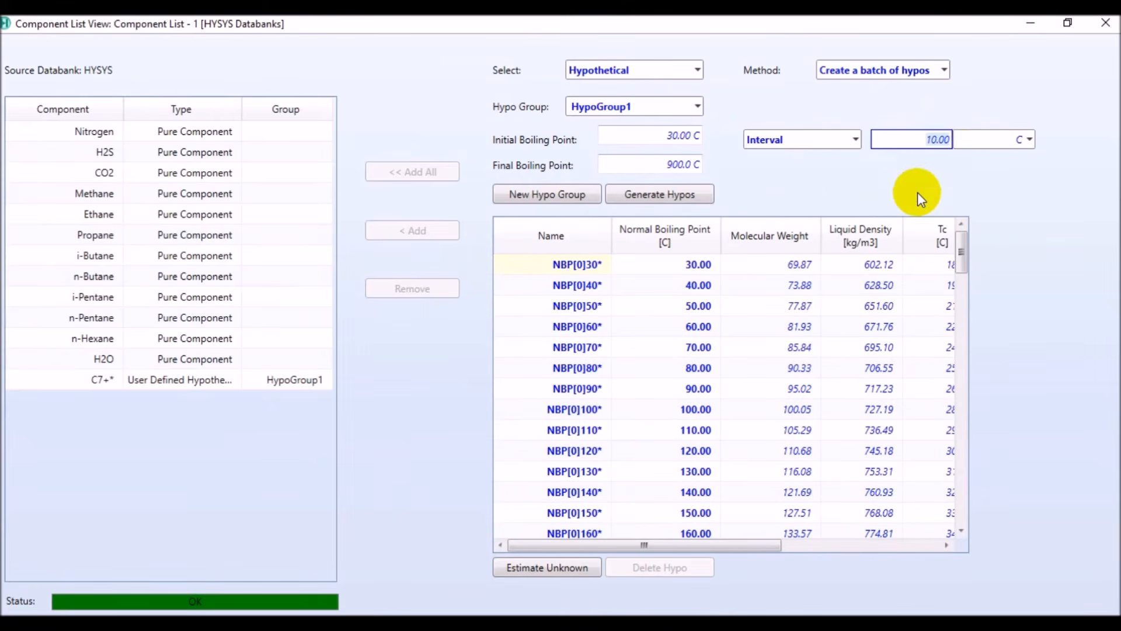
pyautogui.click(883, 172)
pyautogui.moveTo(961, 252)
pyautogui.mouseDown()
pyautogui.moveTo(944, 470)
pyautogui.moveTo(942, 352)
pyautogui.moveTo(958, 236)
pyautogui.mouseUp()
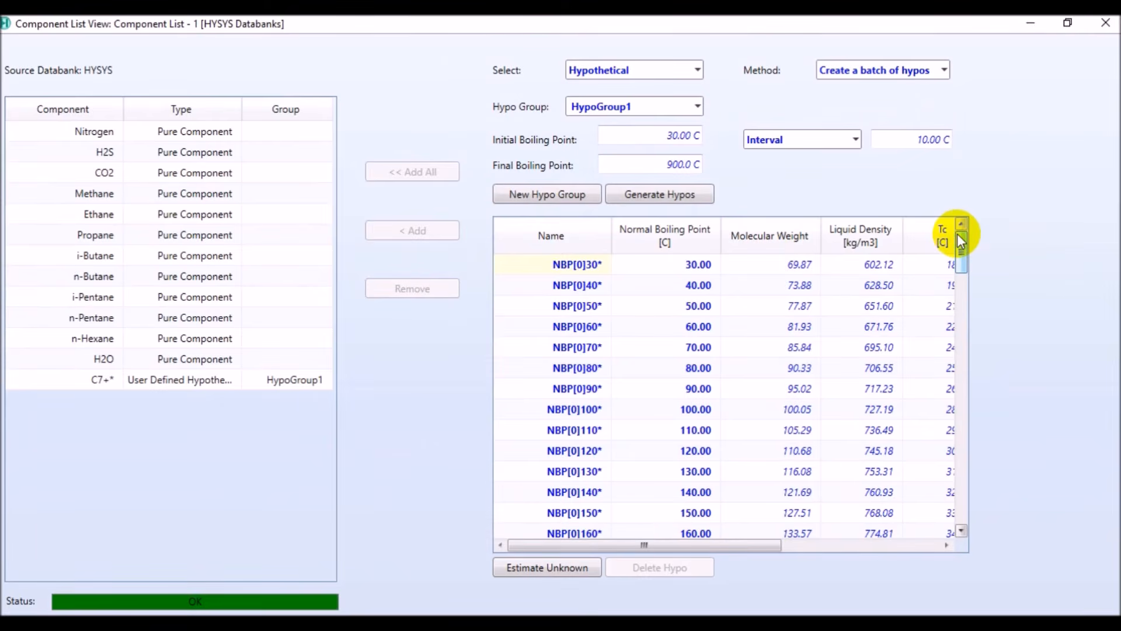
pyautogui.click(1106, 25)
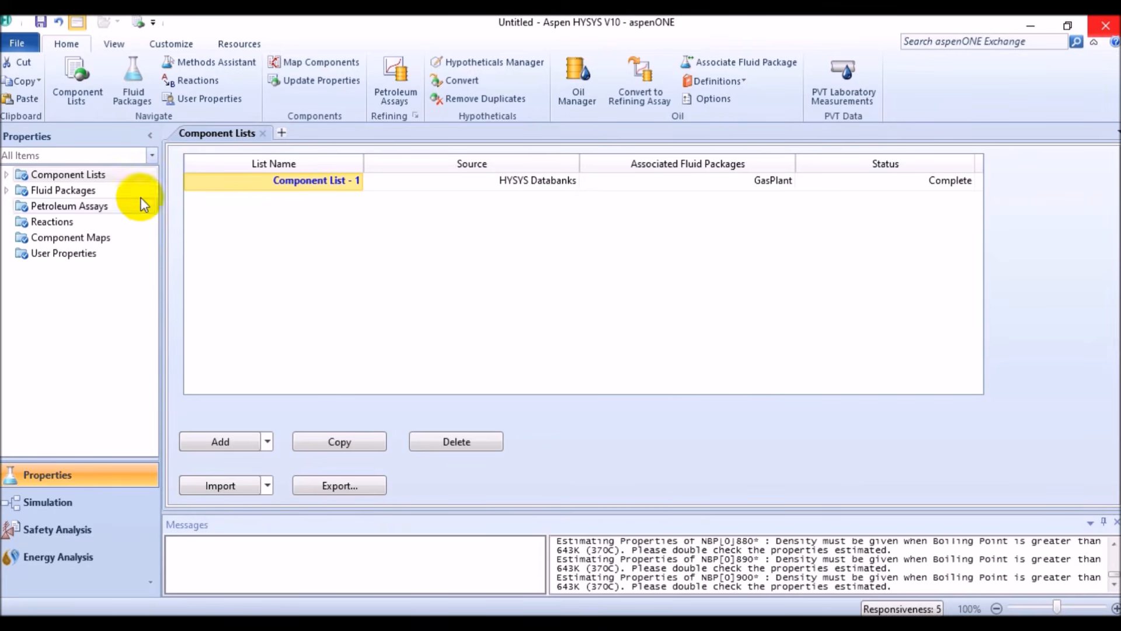
# Export the GasPlant fluid package to the Paks folder as a Fluid Packages (*.fpk) file named GasPlant
pyautogui.click(116, 195)
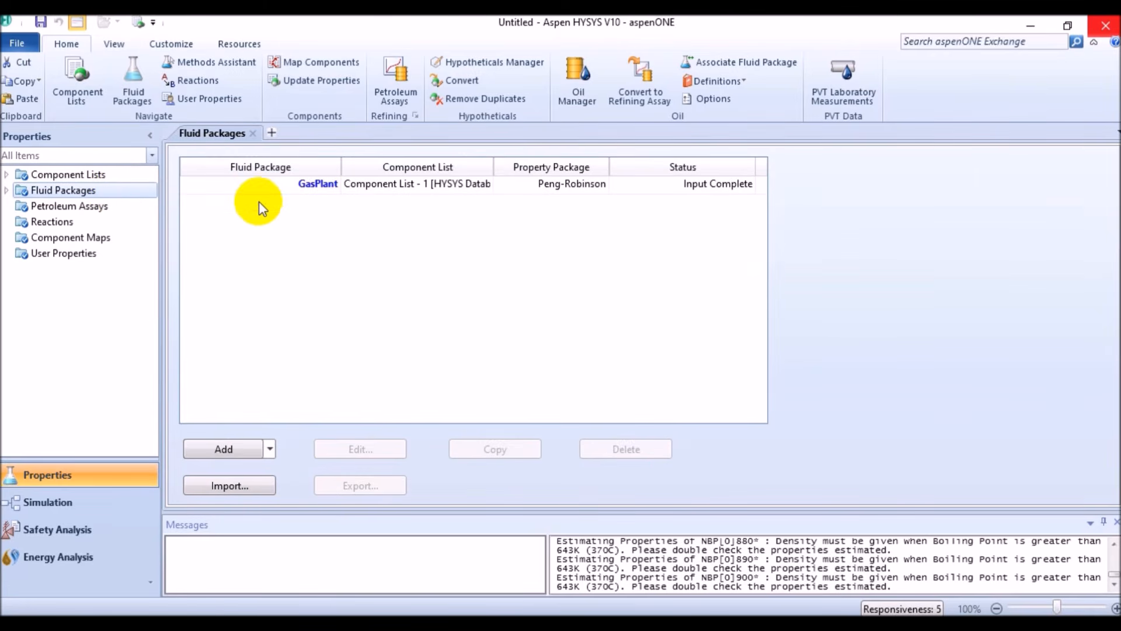
pyautogui.click(284, 185)
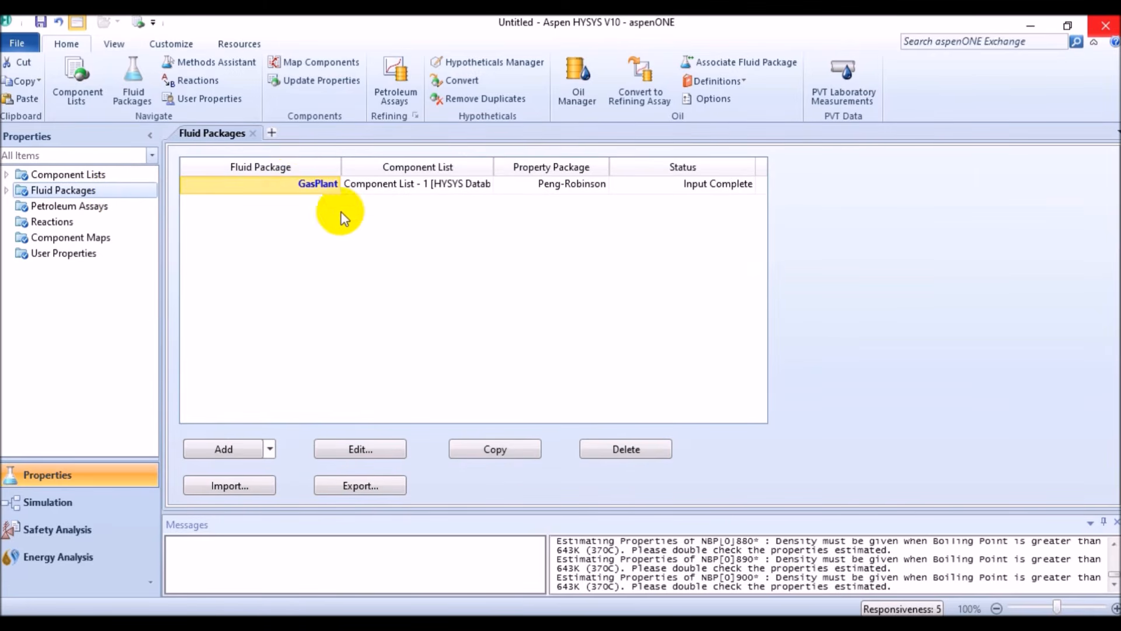
pyautogui.click(361, 489)
pyautogui.click(360, 488)
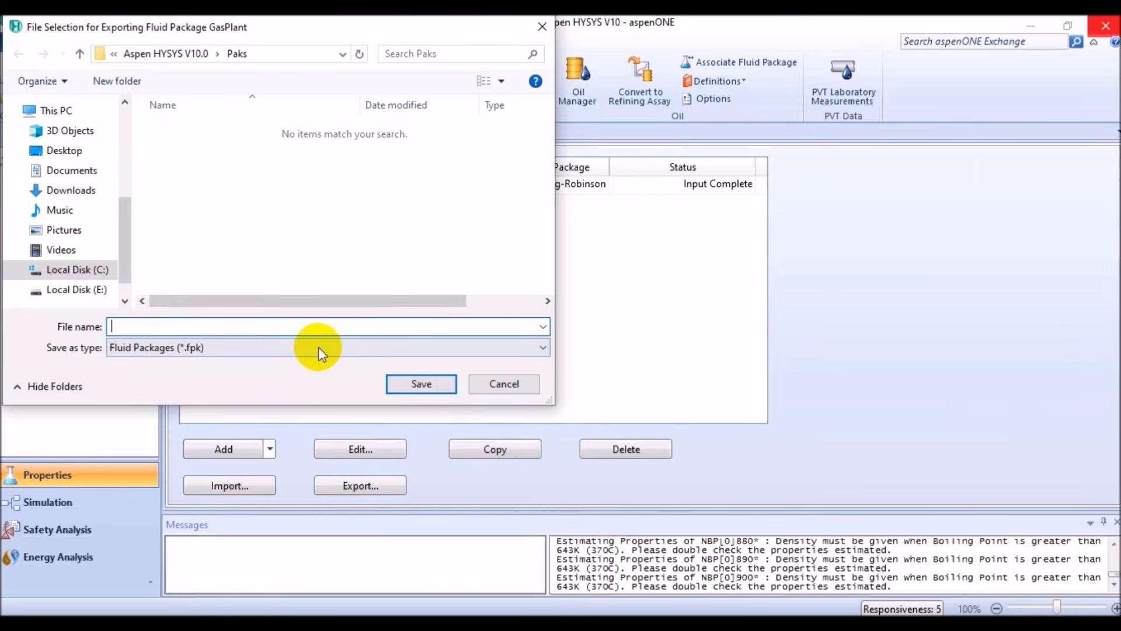
pyautogui.write('GasPlant')
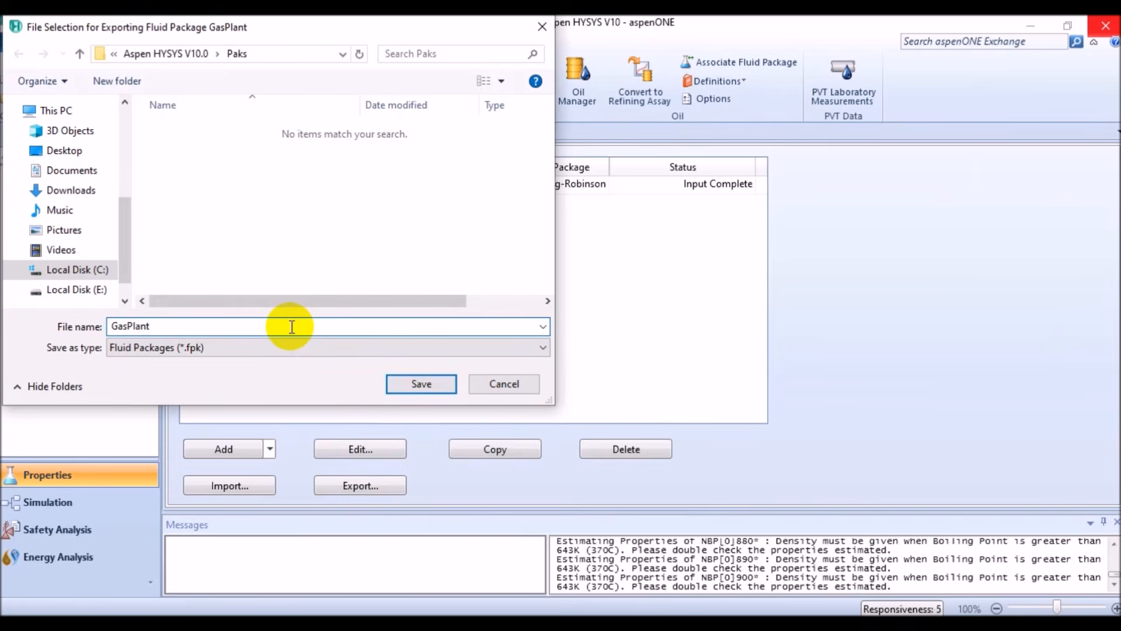
pyautogui.click(419, 383)
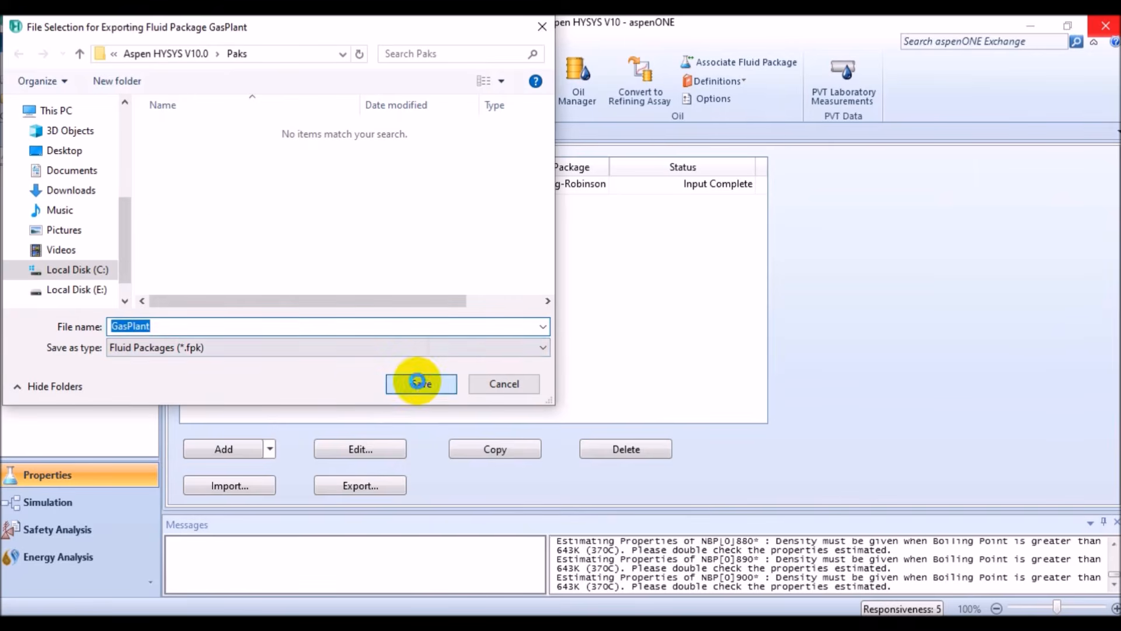
pyautogui.click(584, 383)
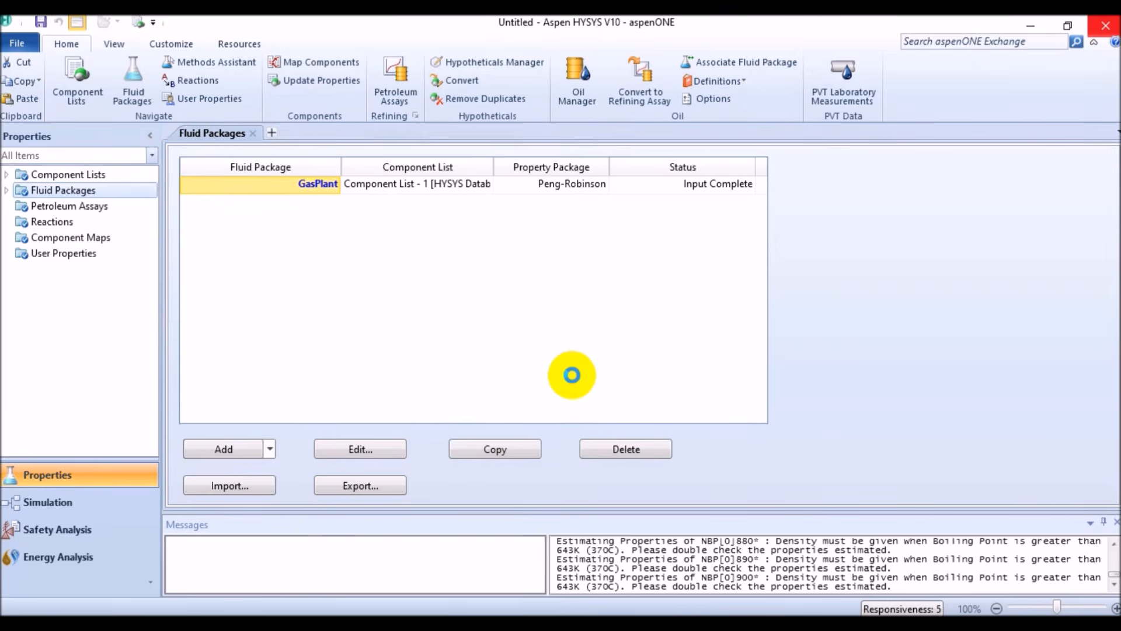